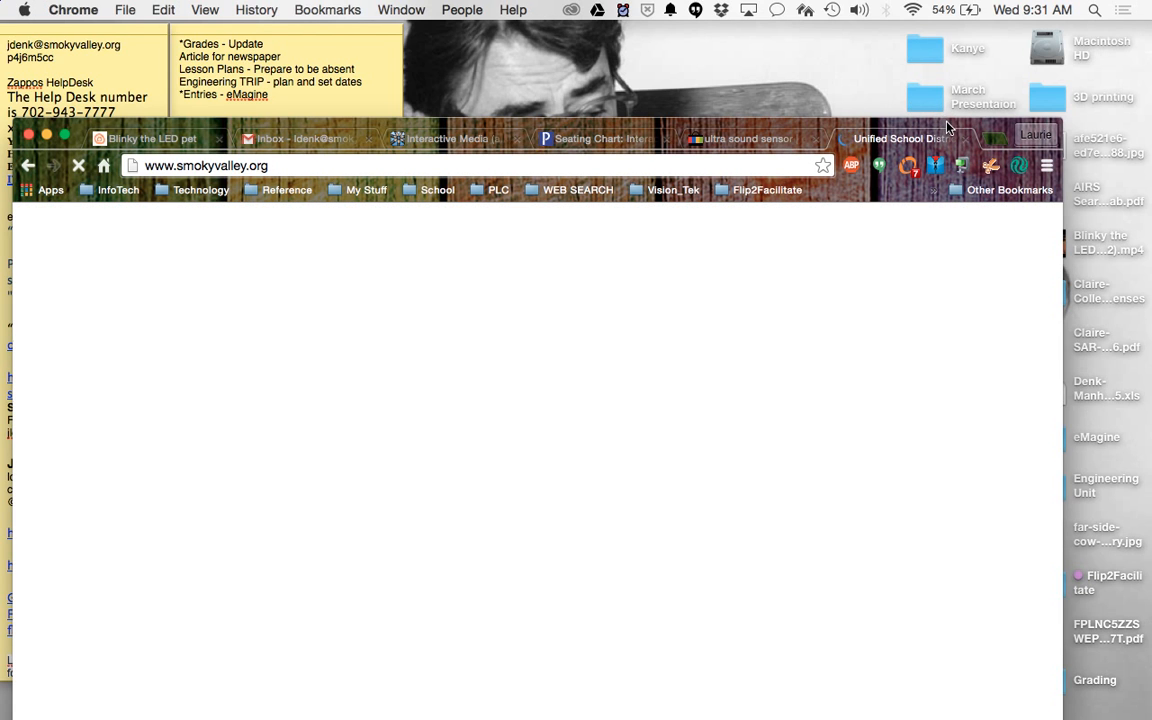
- Open the Smoky Valley High School page from the district website and look through its navigation links
left_click_drag(950, 126, 968, 34)
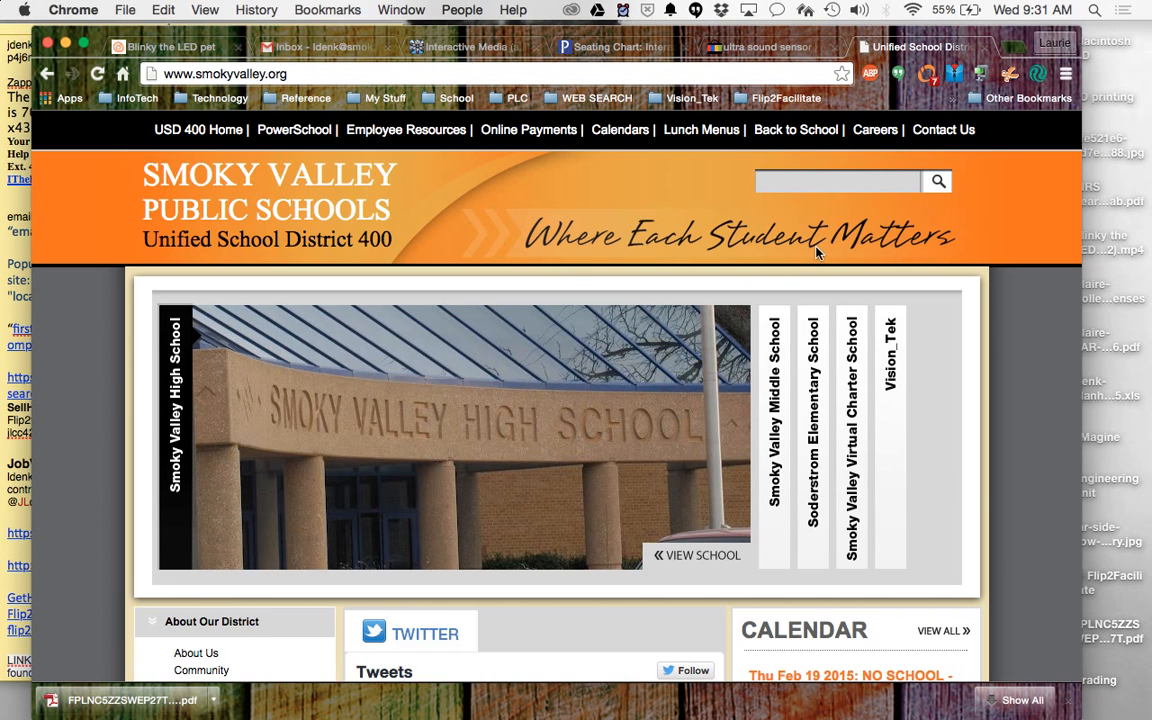
left_click(808, 181)
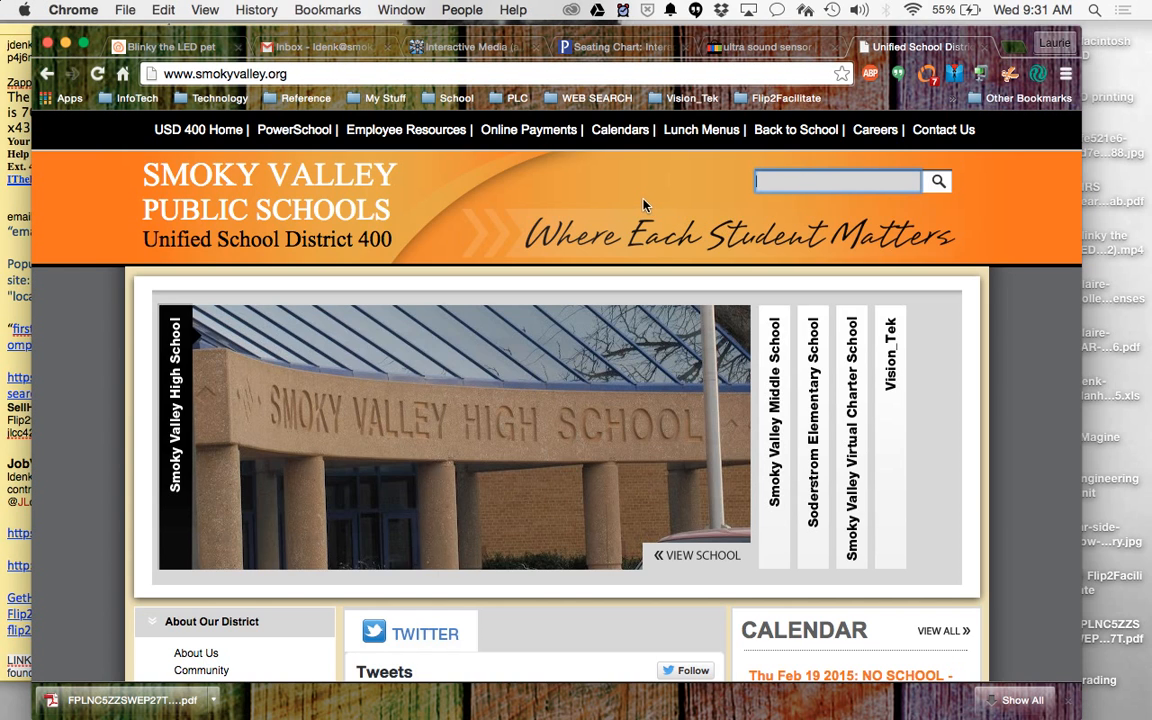
left_click(579, 180)
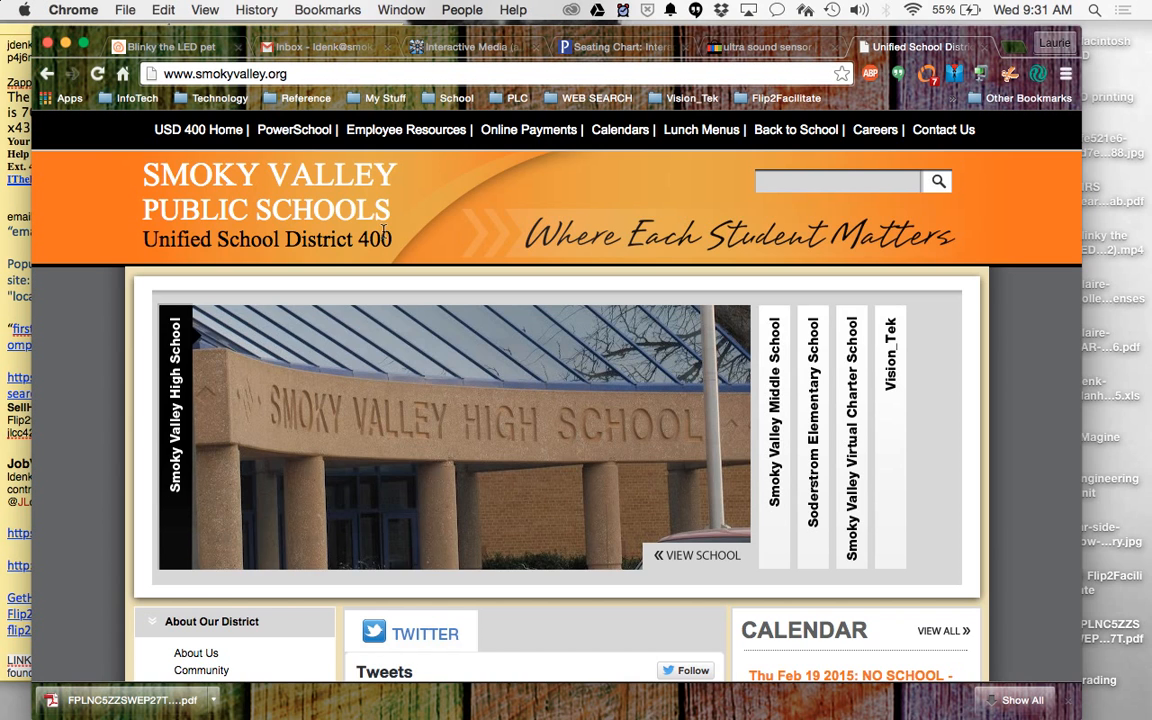
left_click(613, 450)
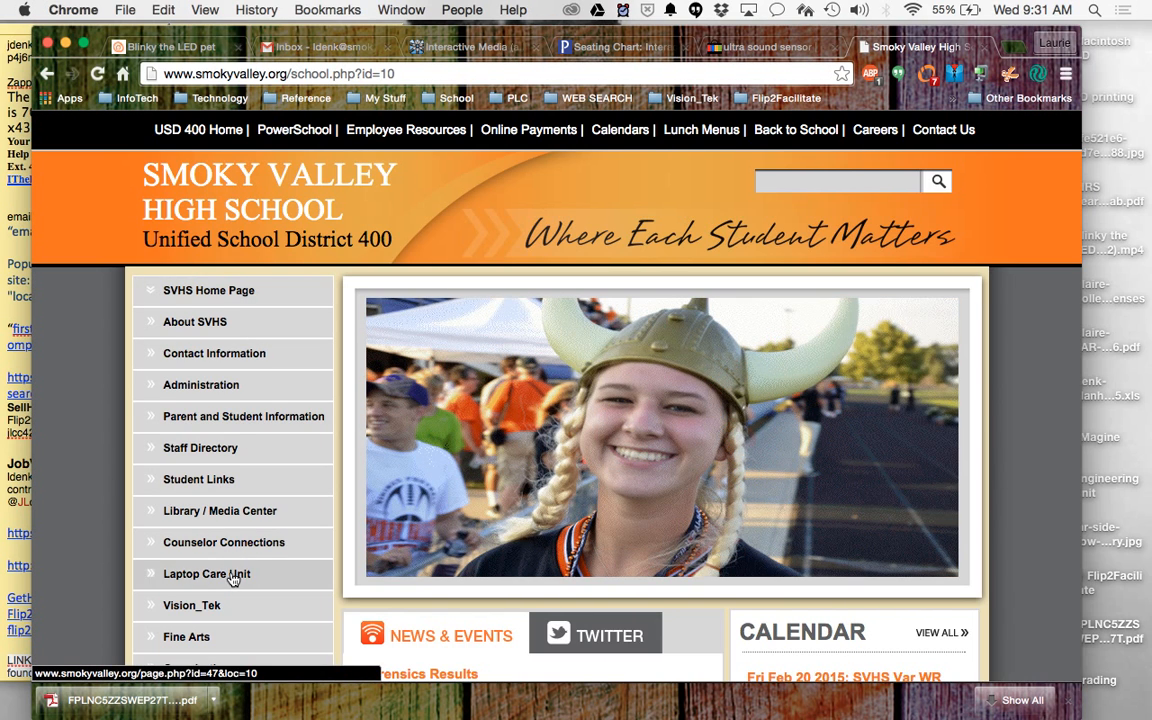
scroll(235, 578, "down", 3)
scroll(232, 578, "up", 3)
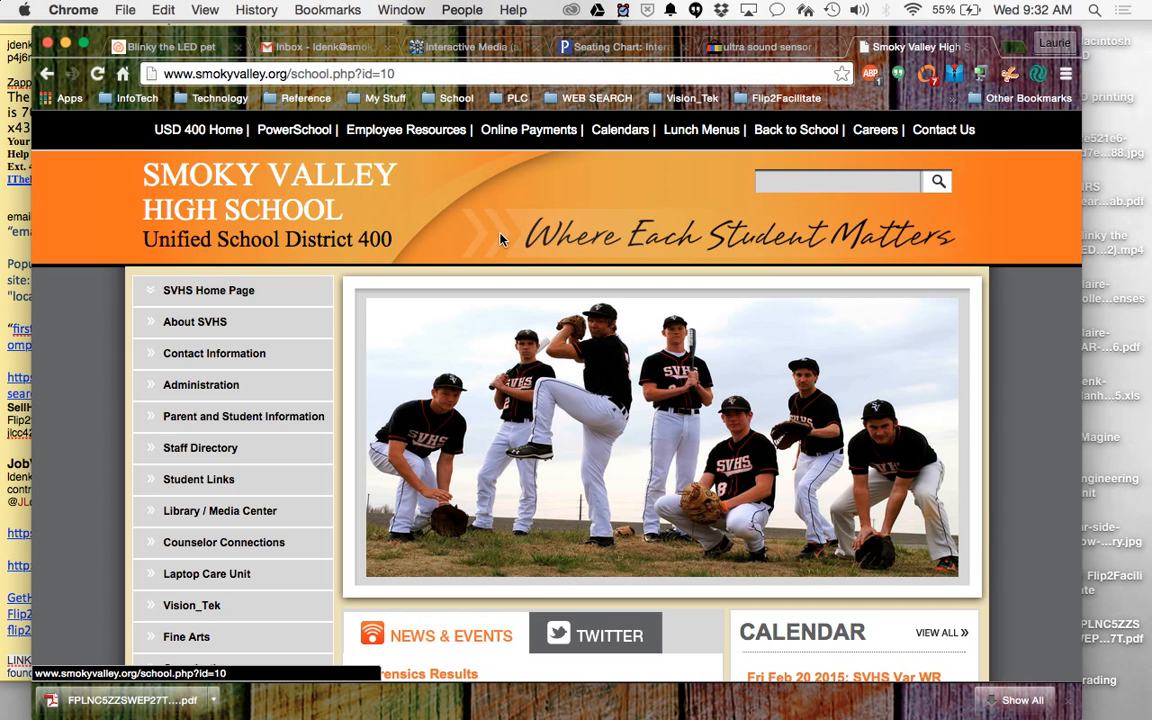
- Minimize the browser window, open the Dropbox folder in Finder and look through the student folders
left_click(65, 43)
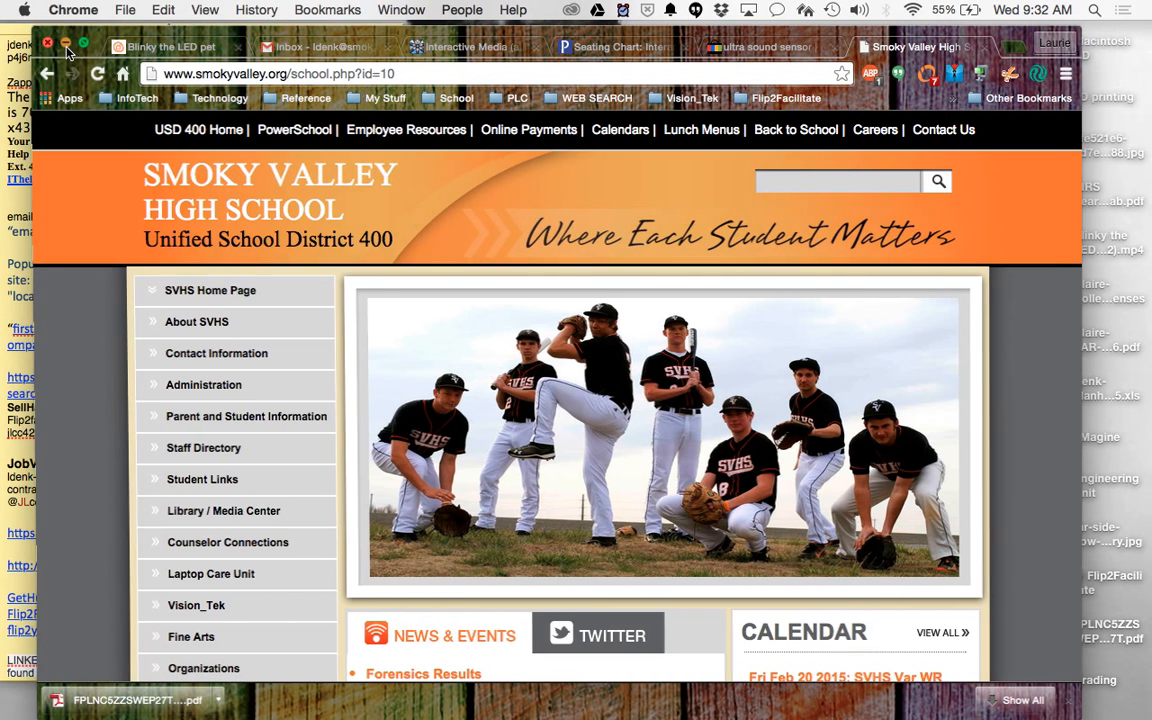
left_click(234, 10)
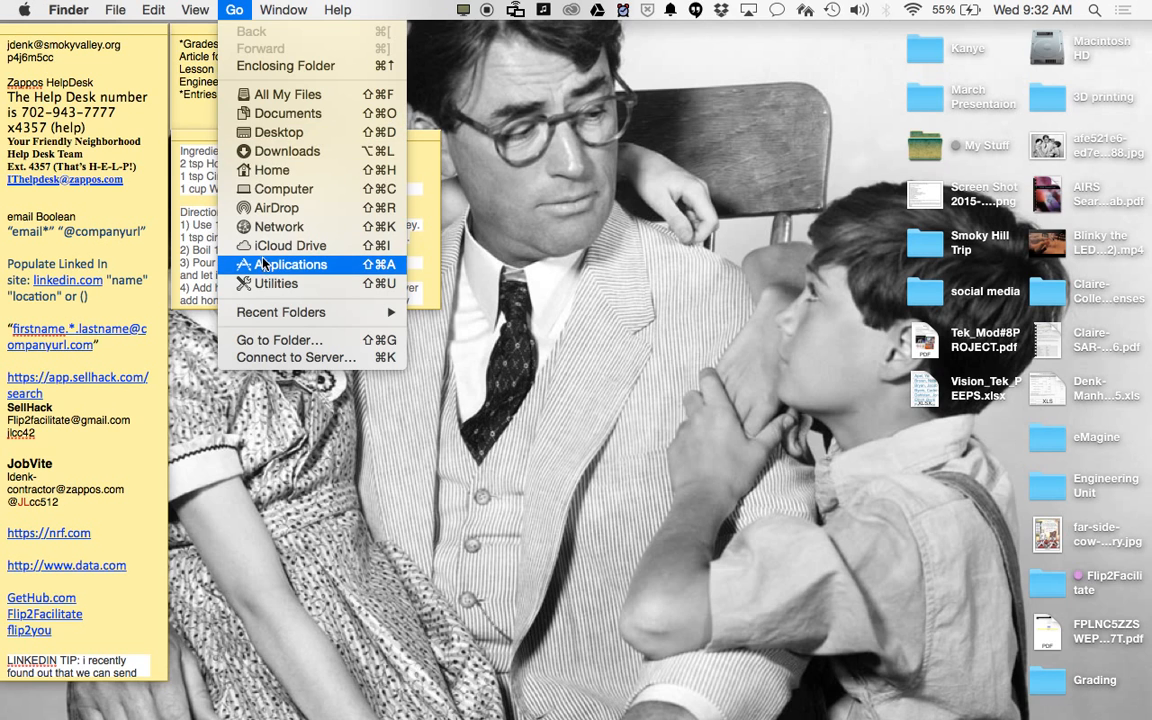
left_click(232, 10)
left_click(719, 14)
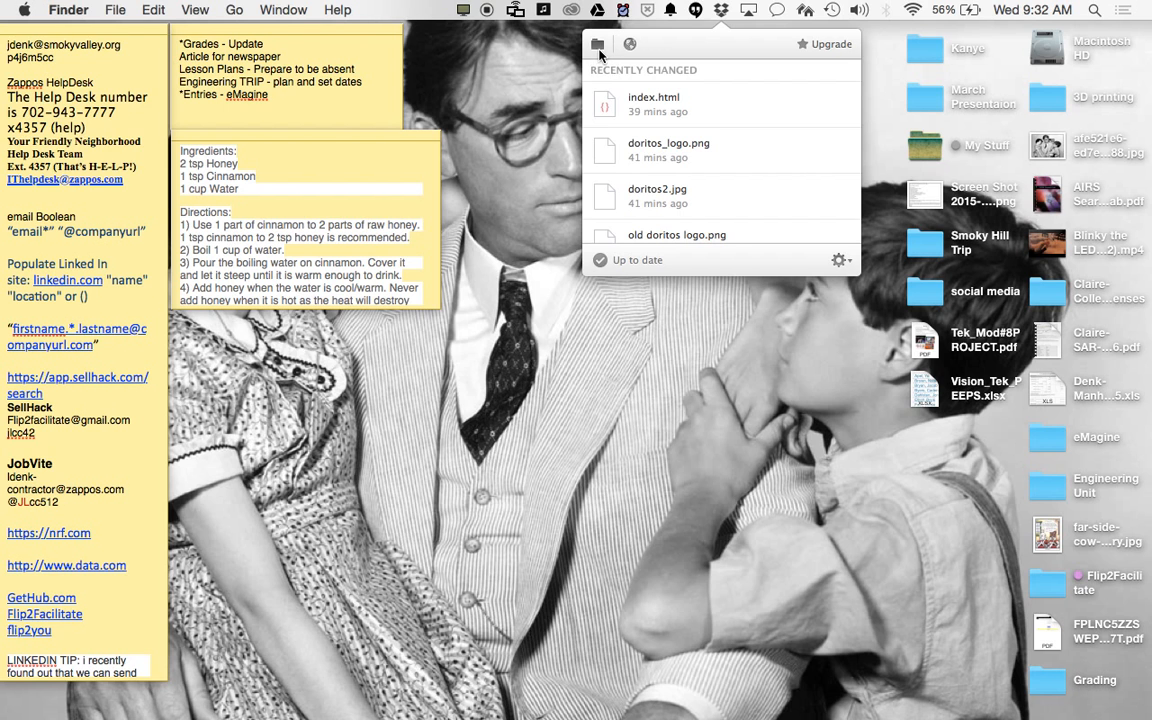
left_click(597, 44)
scroll(432, 327, "down", 8)
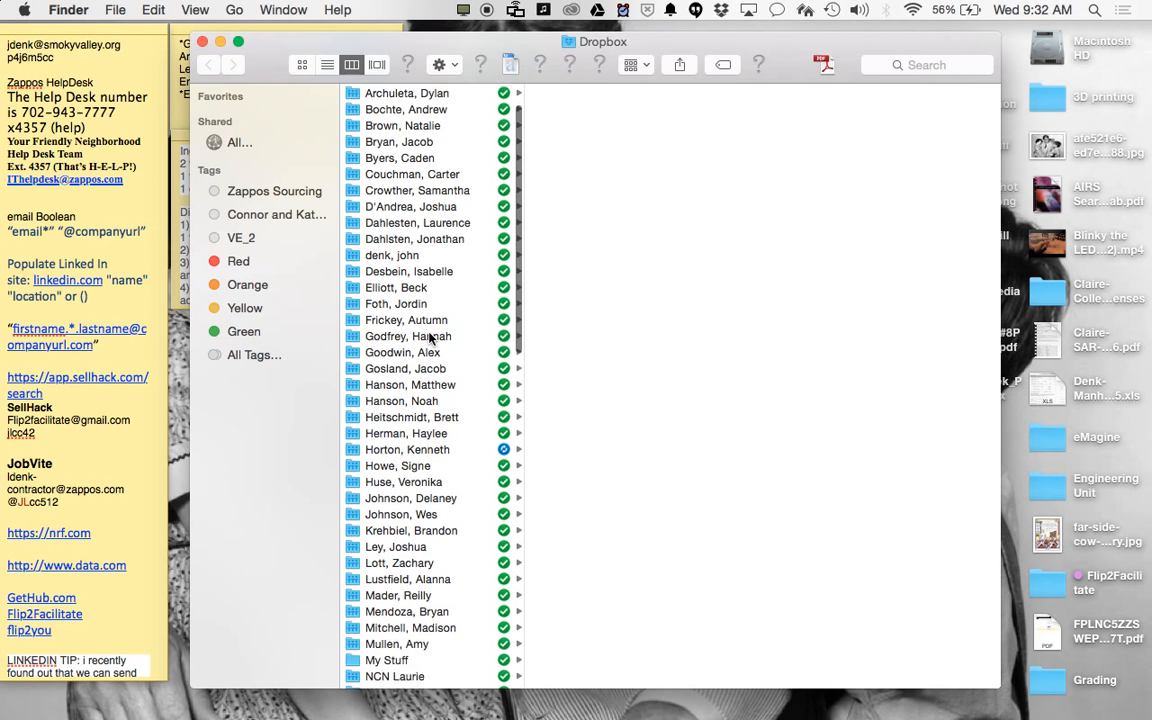
scroll(428, 340, "down", 10)
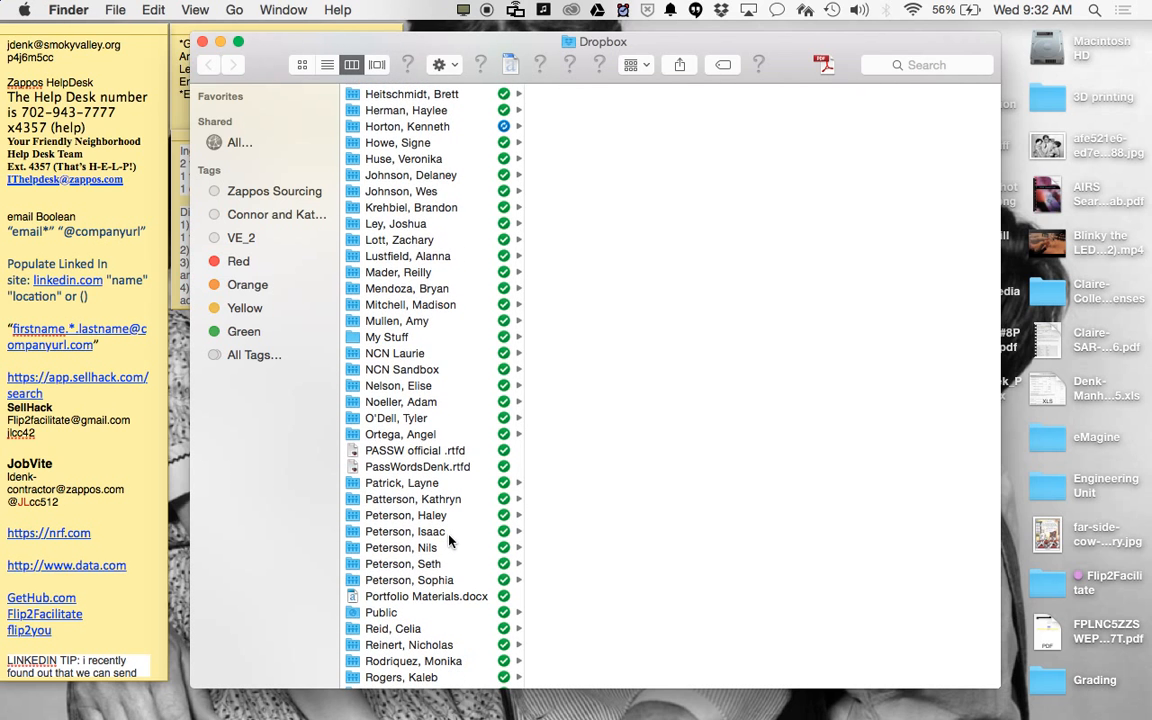
- Open index.html from the Website folder inside the student's Sophomore Year folder to view the sample potato website
left_click(444, 547)
left_click(572, 240)
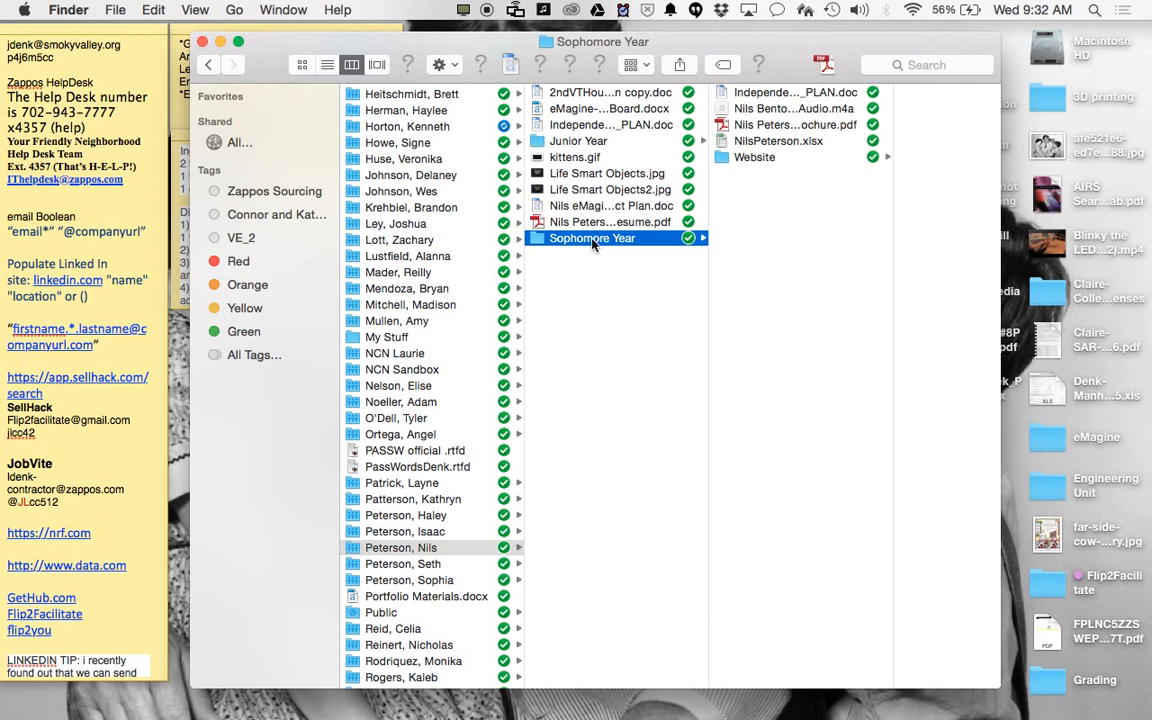
left_click(700, 155)
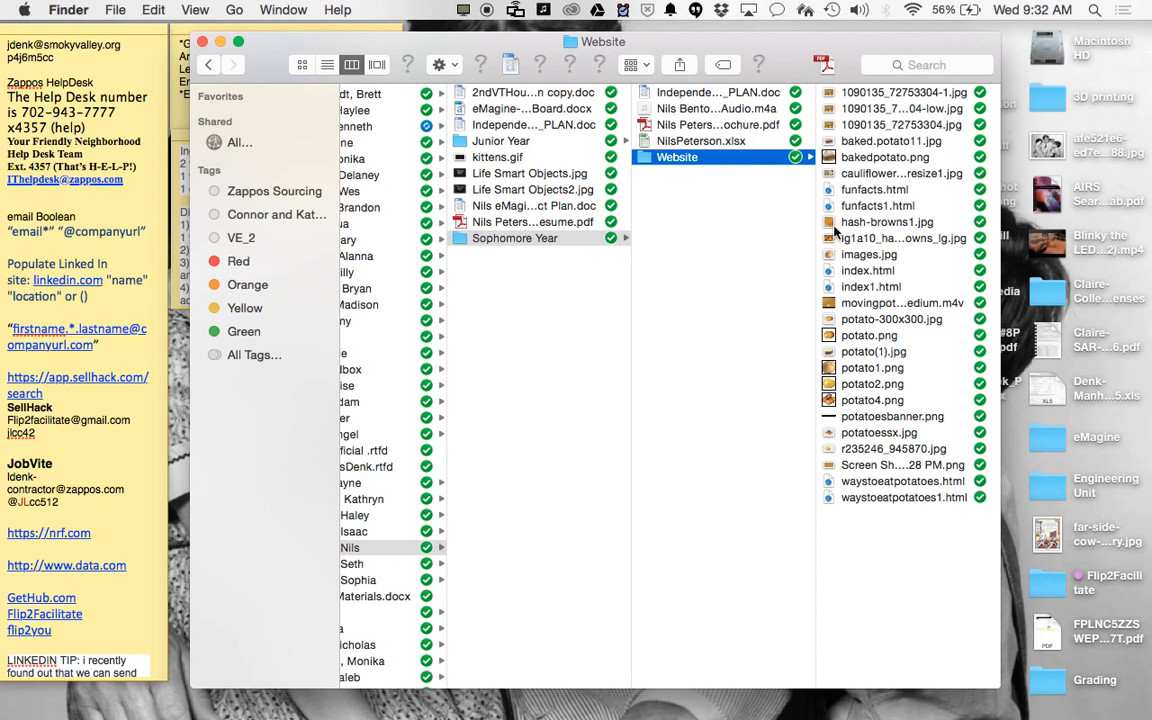
left_click(888, 273)
double_click(888, 278)
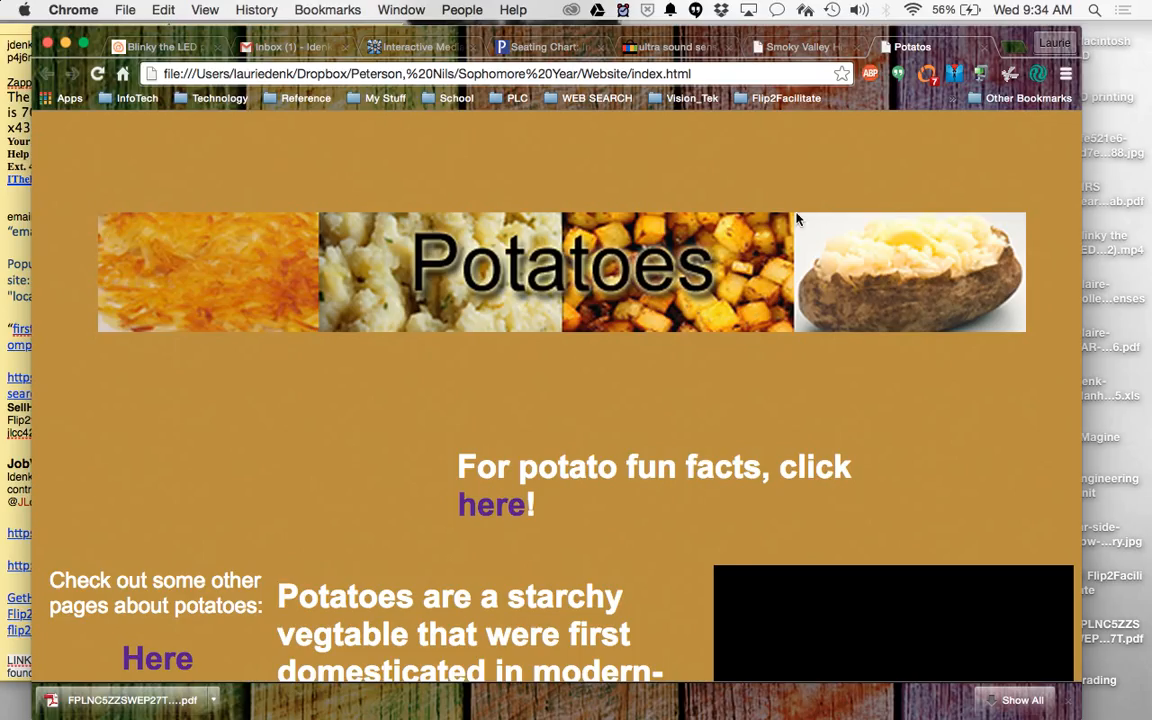
- Minimize the browser, close the Finder window and launch Adobe Fireworks CS6 from the Adobe group of applications
left_click(66, 43)
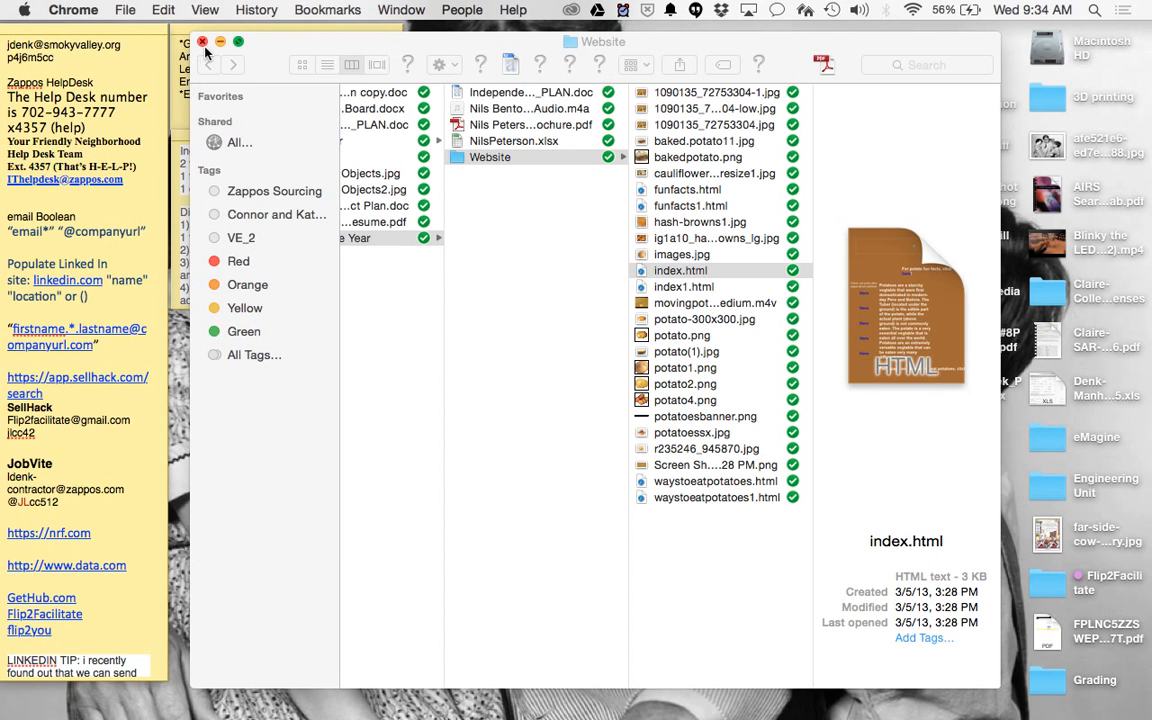
left_click(203, 43)
mouse_move(103, 708)
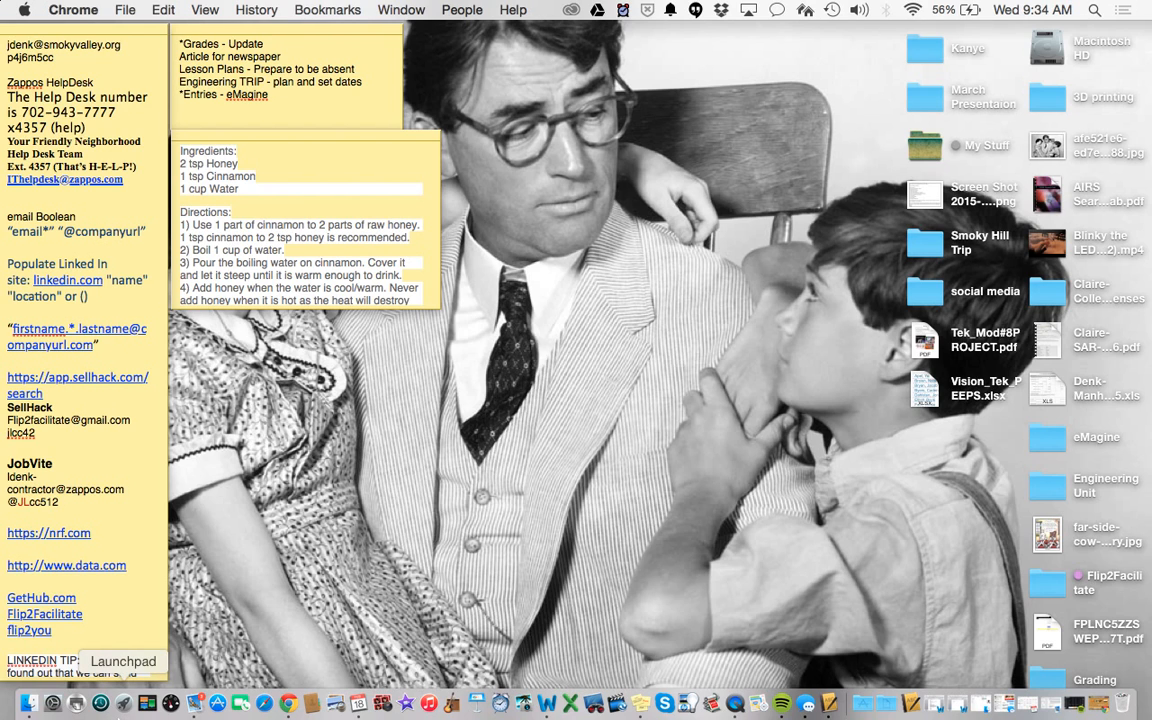
left_click(121, 706)
scroll(689, 368, "right", 5)
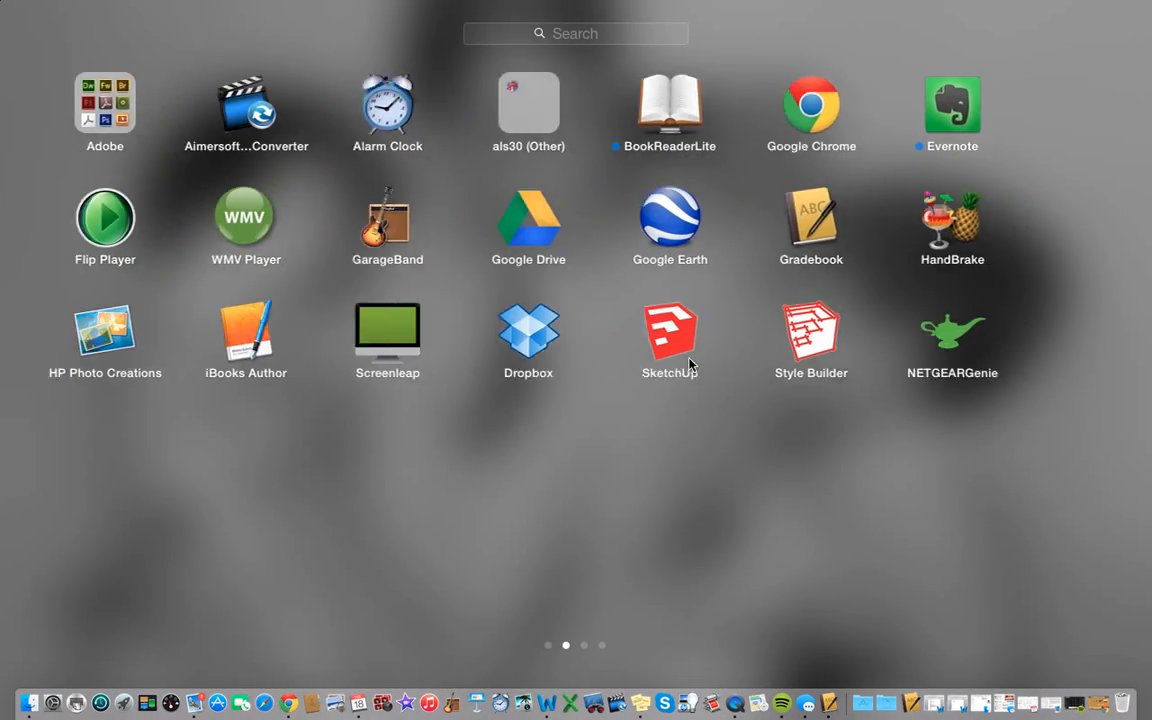
scroll(1031, 355, "right", 3)
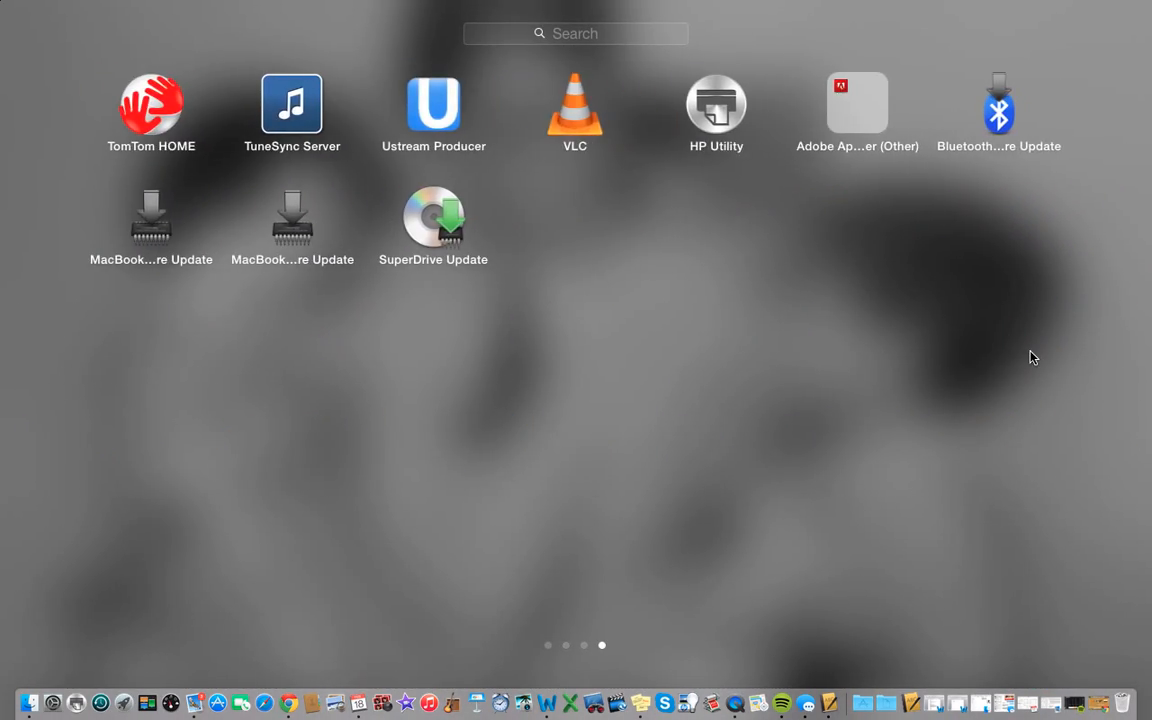
scroll(1031, 355, "left", 3)
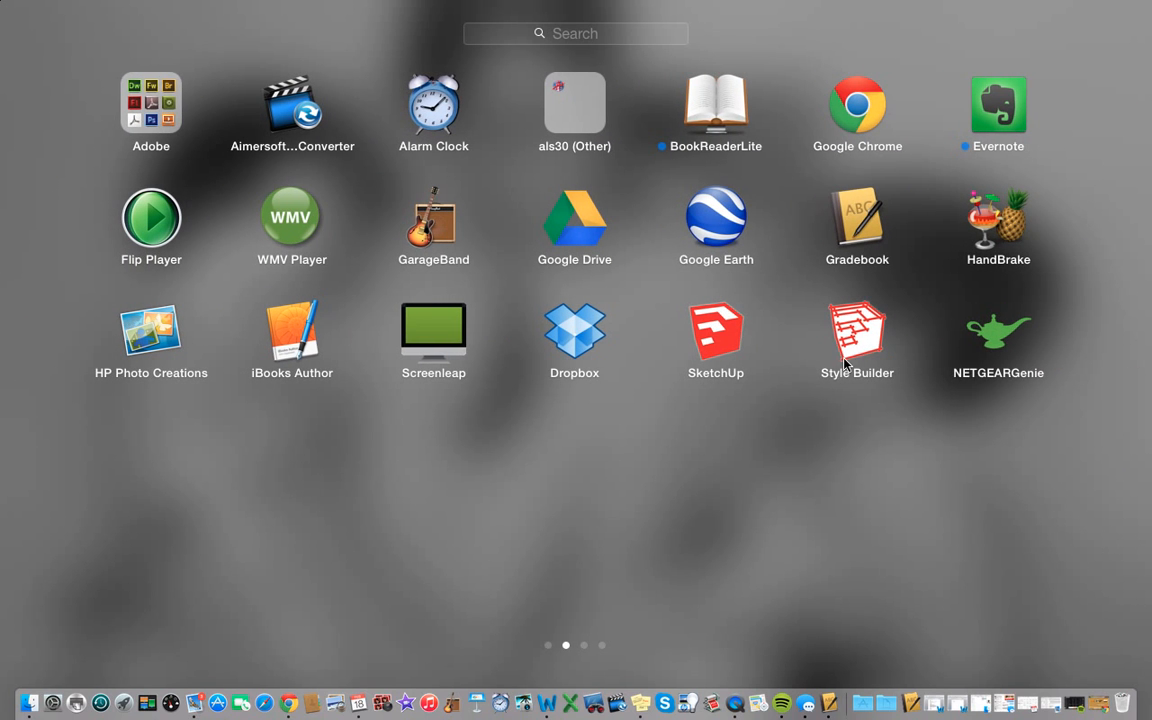
scroll(769, 380, "left", 3)
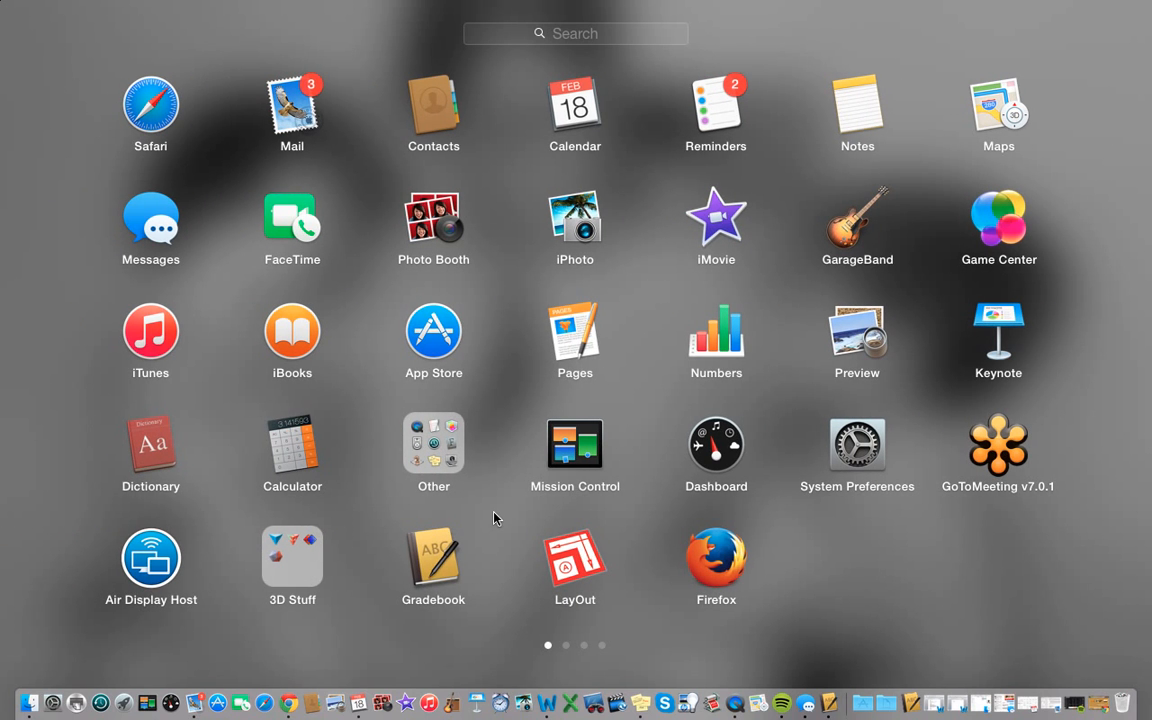
scroll(688, 421, "right", 3)
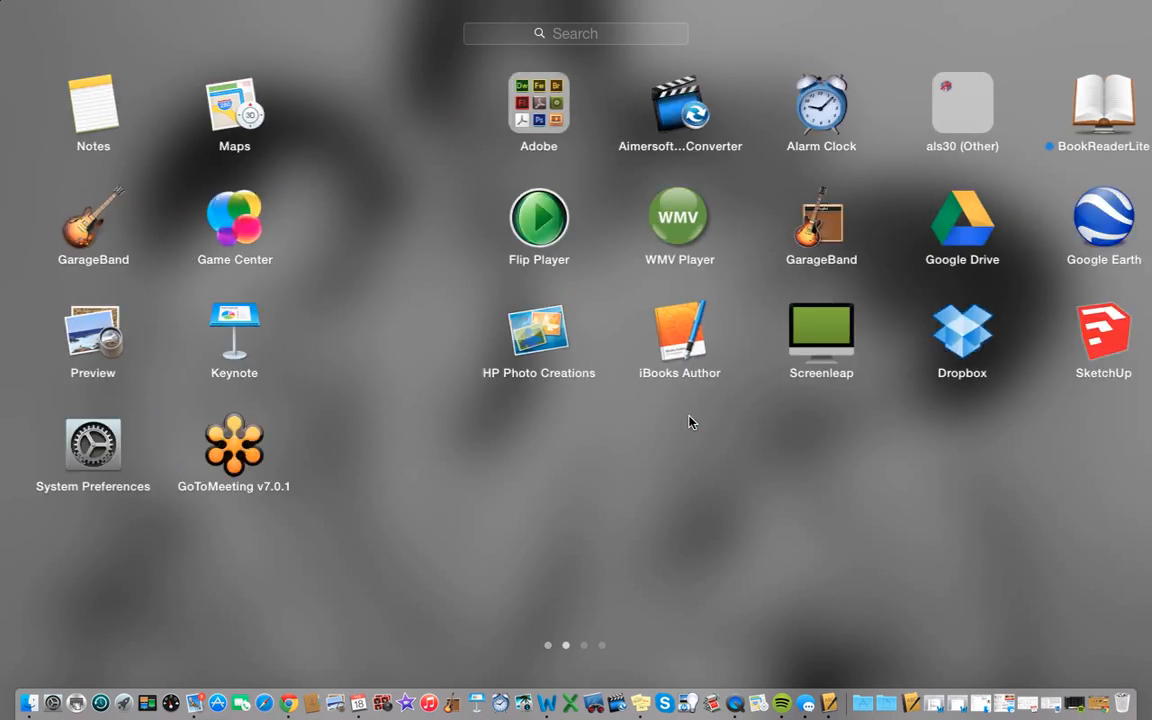
left_click(149, 100)
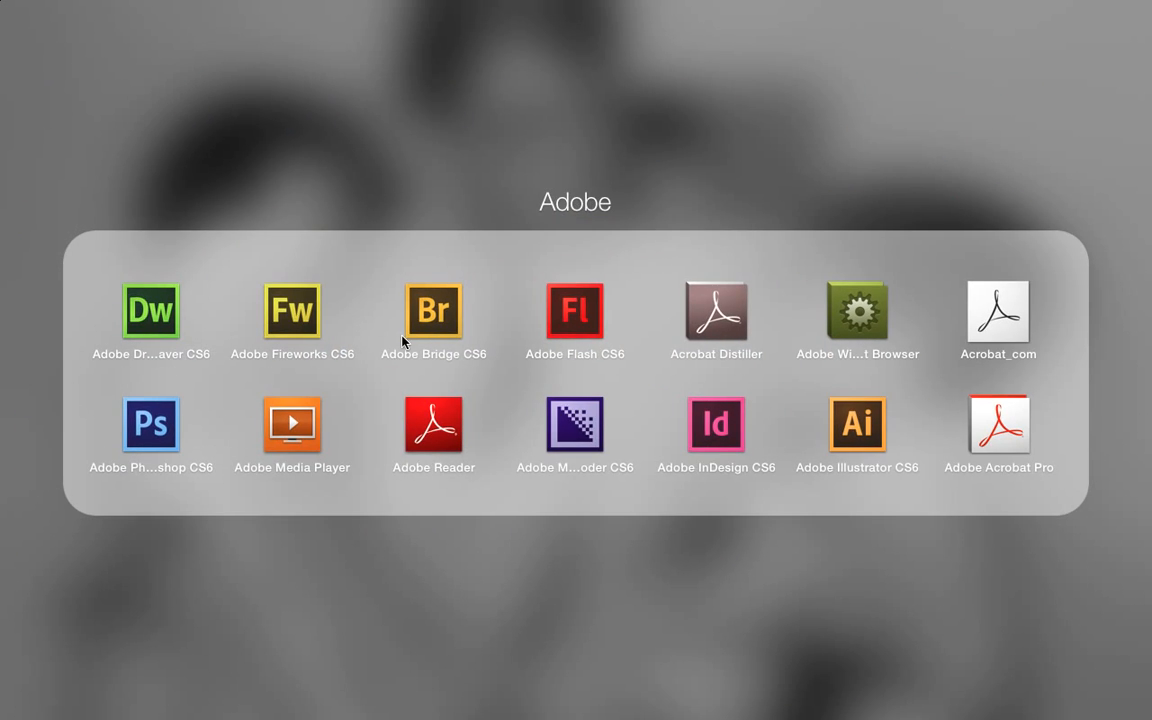
left_click(293, 318)
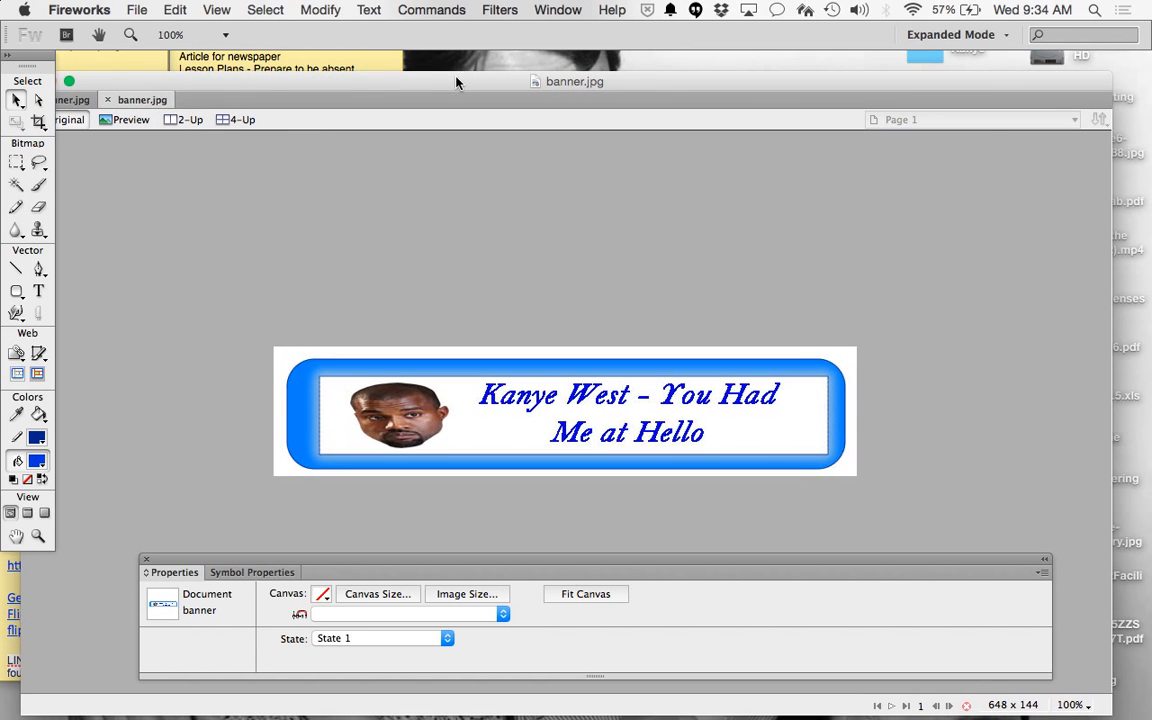
left_click(133, 8)
left_click(141, 32)
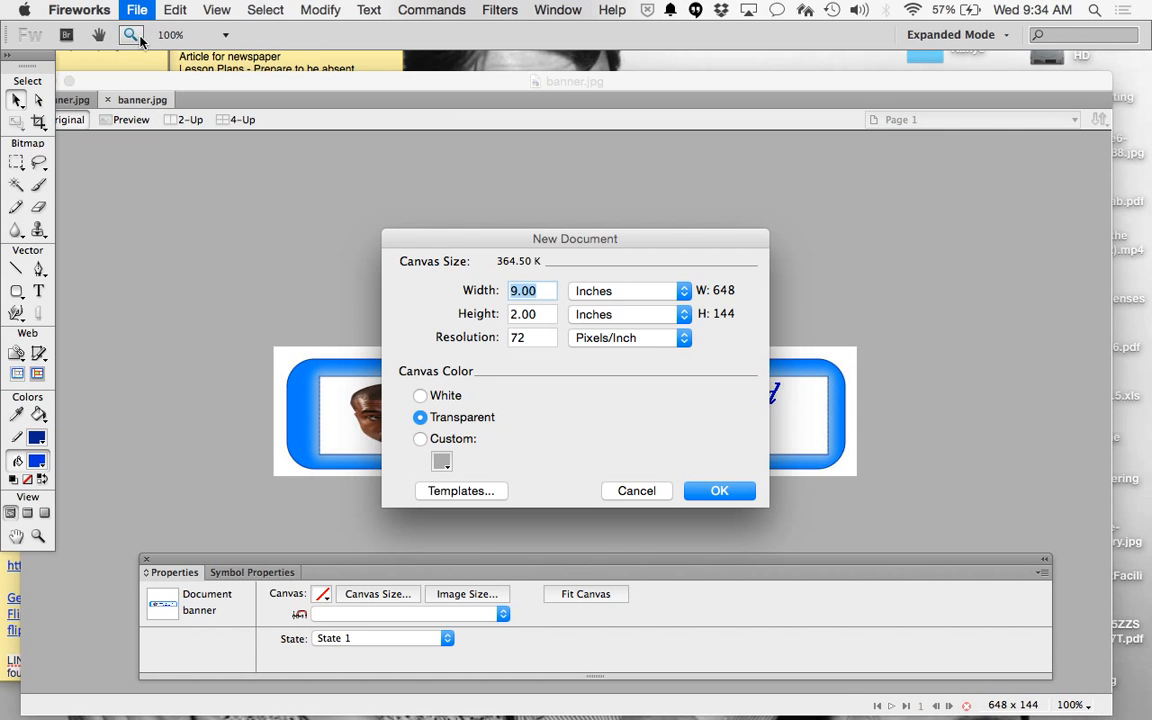
left_click(638, 493)
left_click(126, 9)
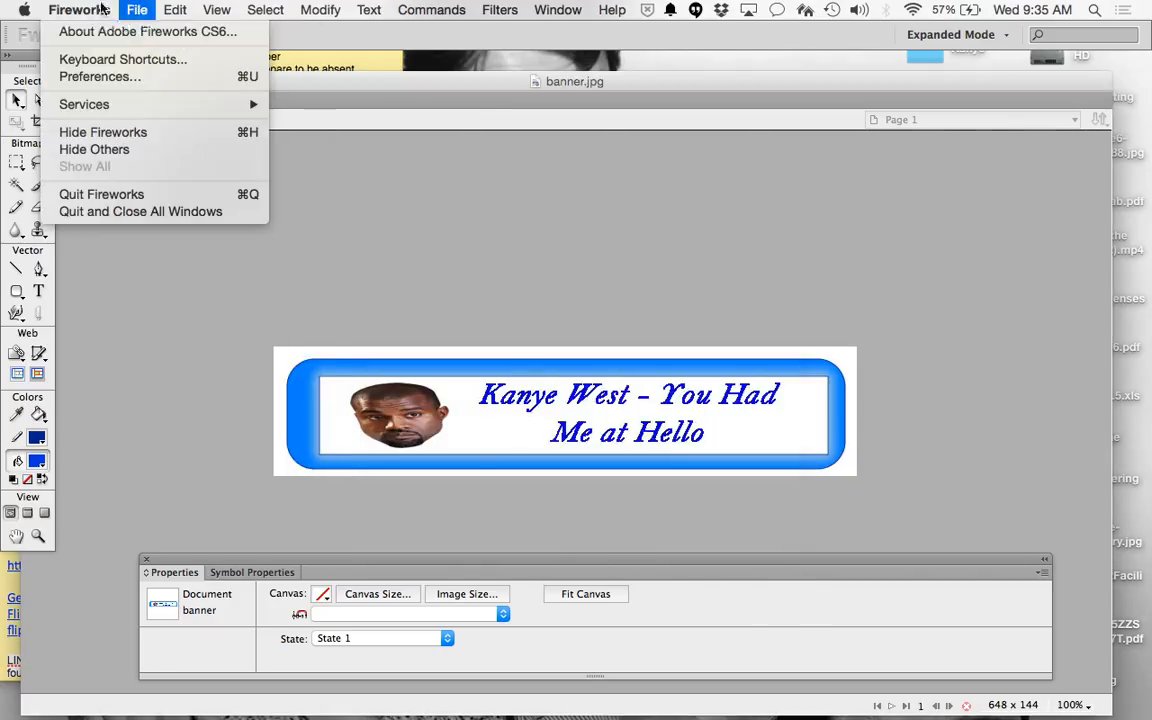
left_click(109, 16)
- Close the open banner documents and reopen banner.jpg from the recent items
left_click_drag(222, 83, 277, 87)
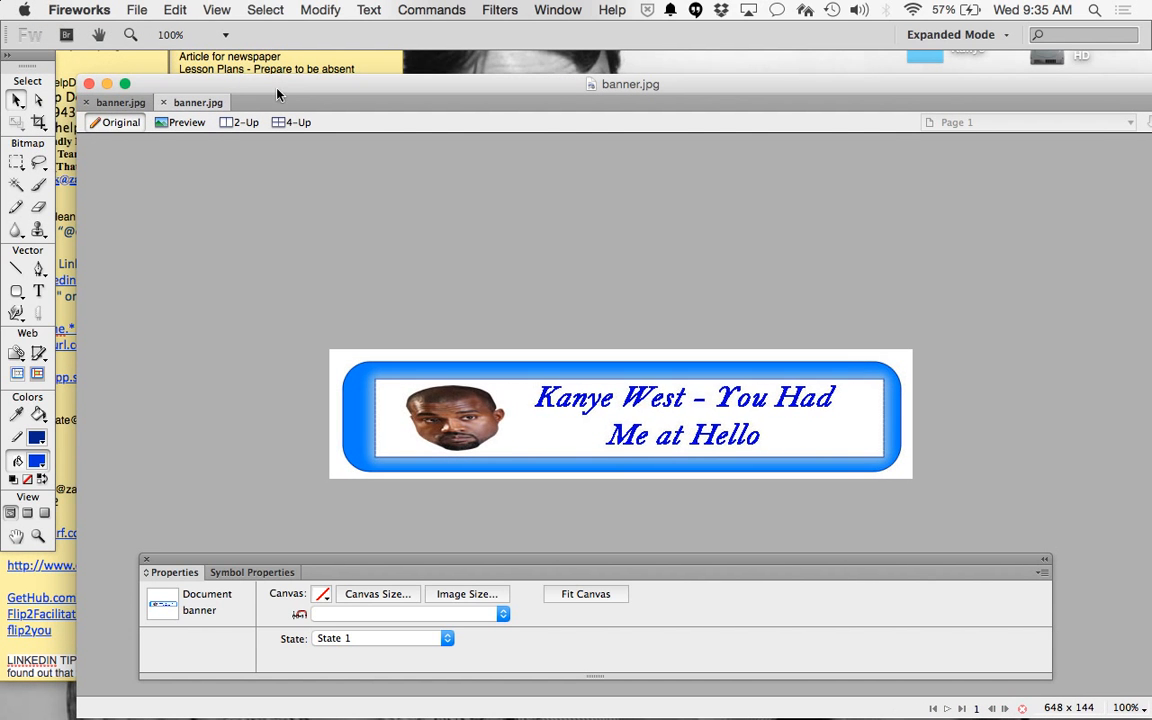
left_click(88, 83)
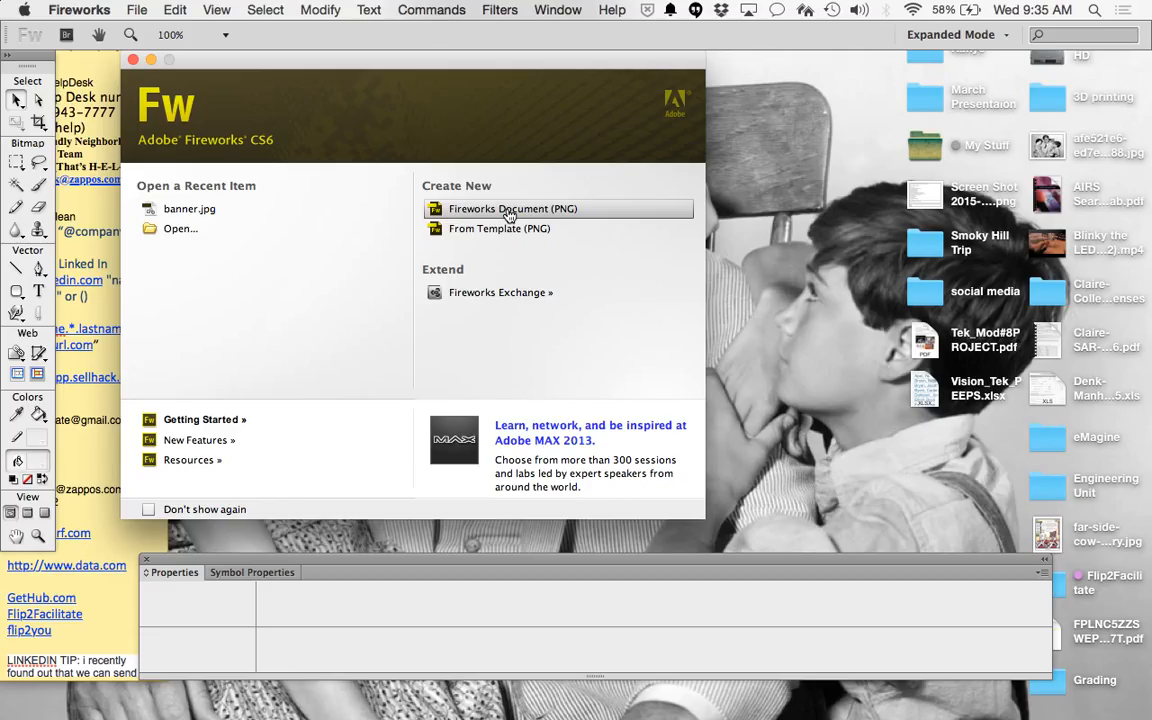
left_click(204, 208)
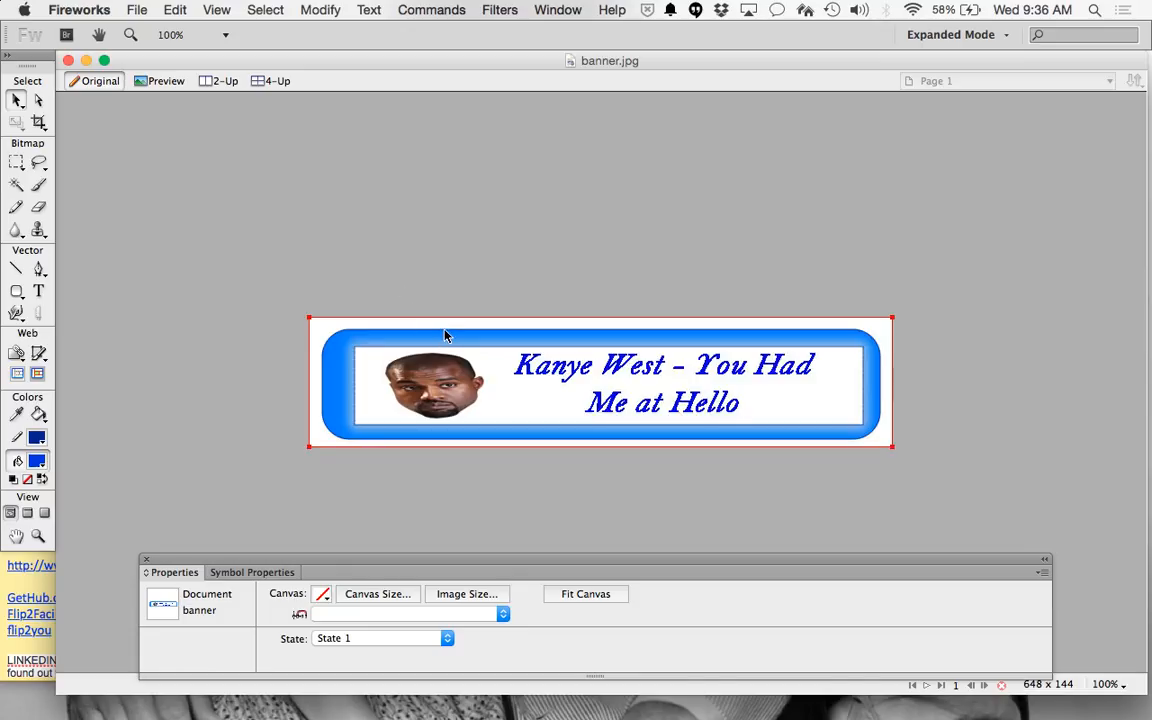
- Create a new 9 by 2 inch document at 72 pixels/inch with a transparent canvas, and move the Properties panel slightly up
left_click(134, 9)
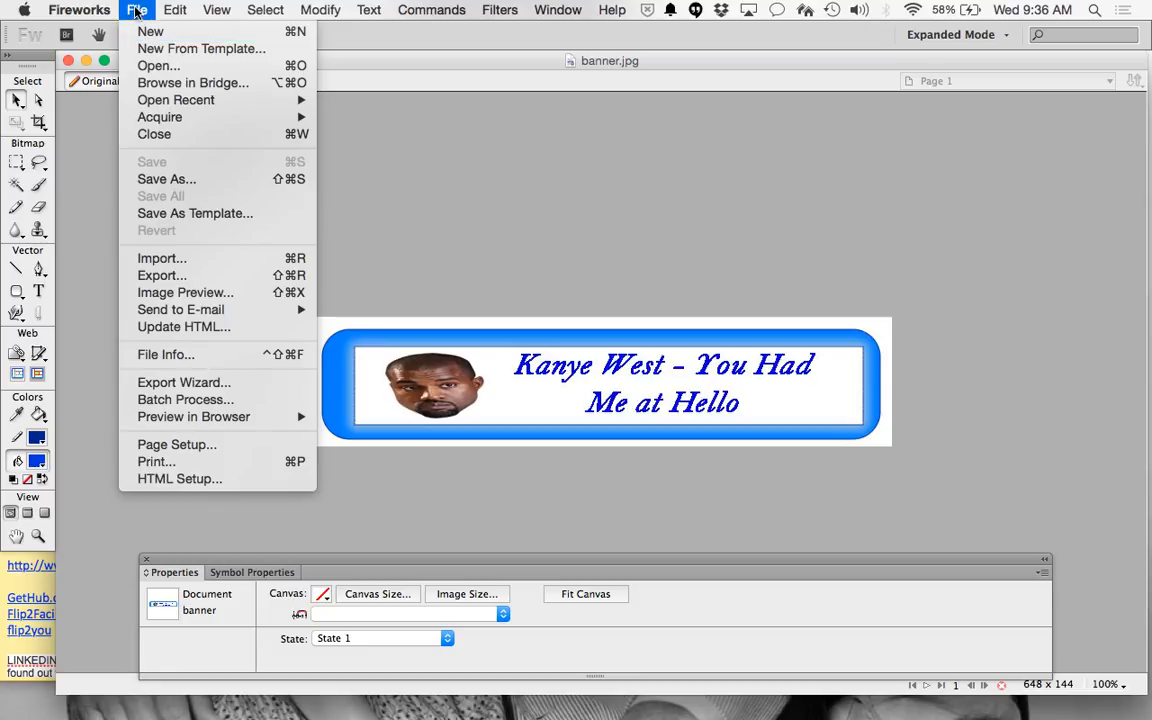
left_click(136, 8)
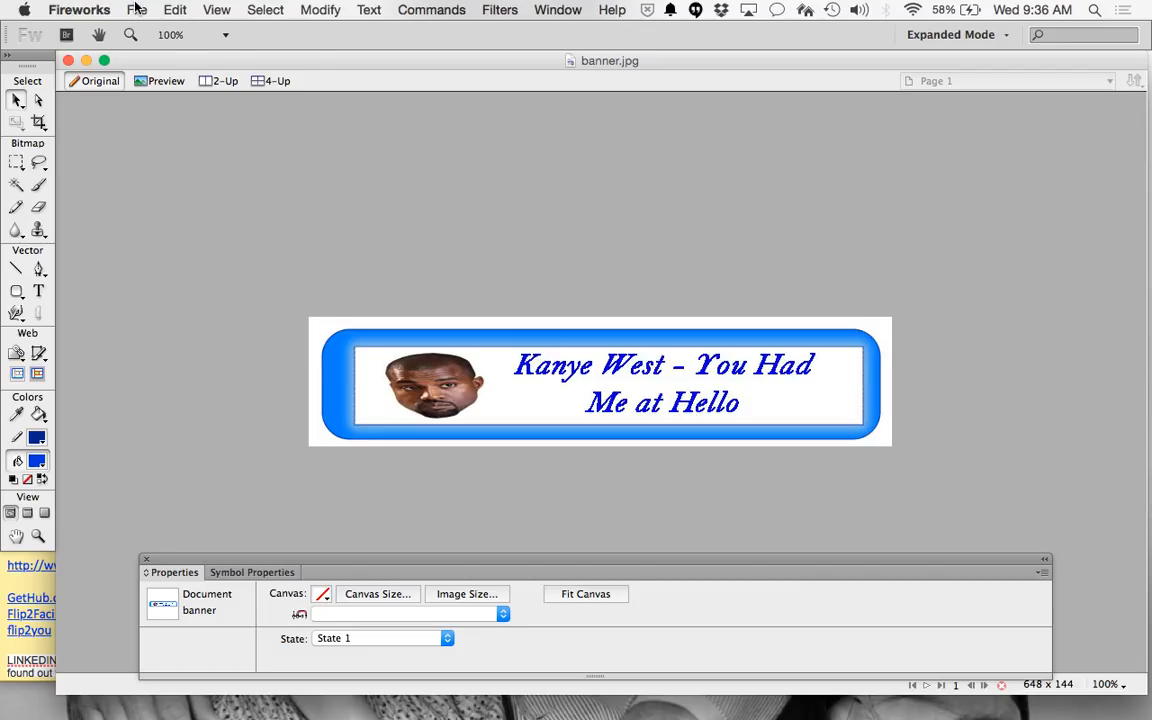
left_click(136, 8)
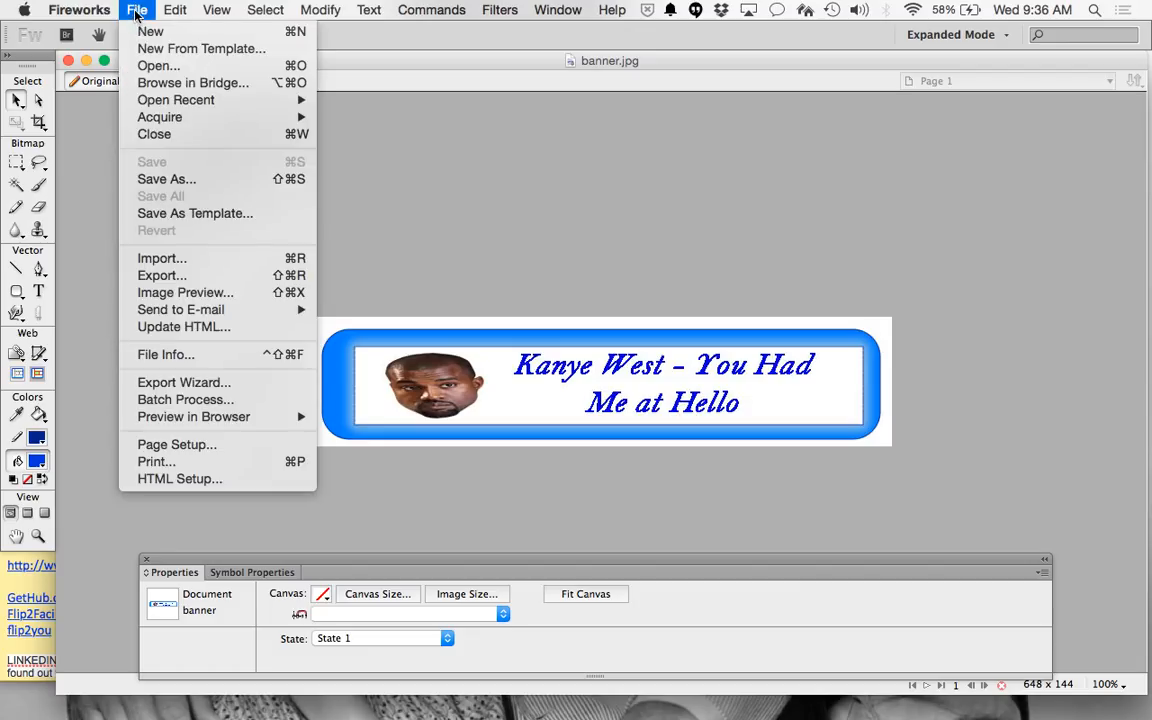
left_click(137, 11)
left_click(141, 10)
left_click(150, 31)
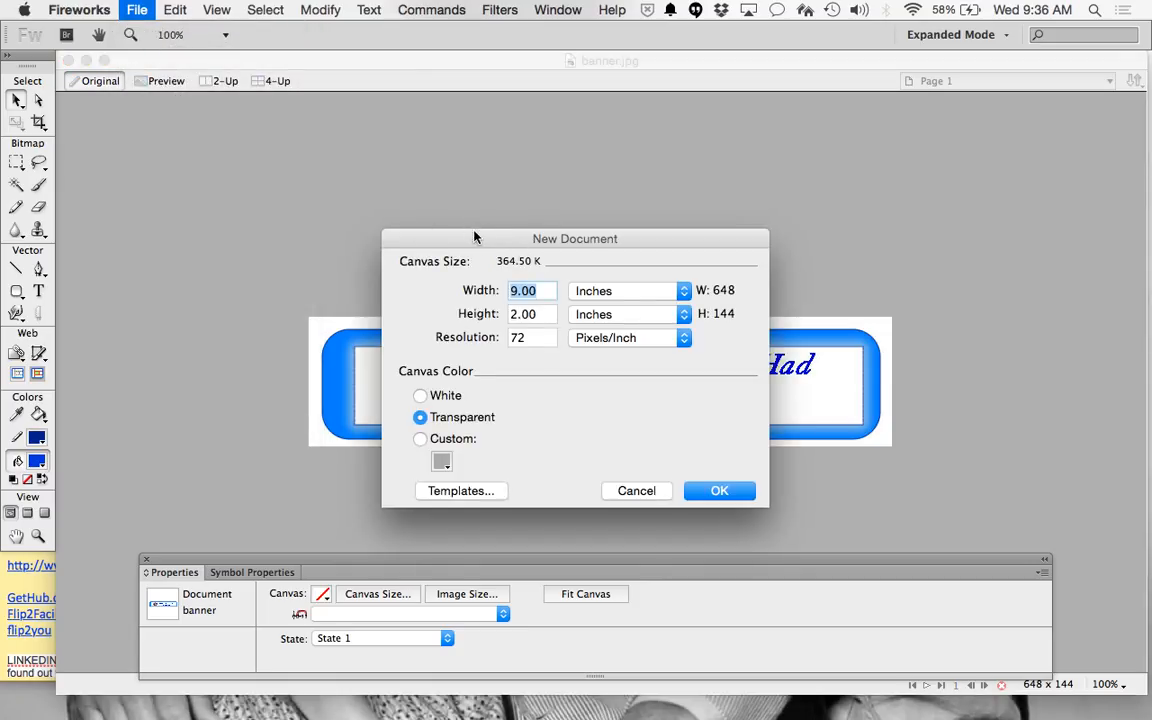
left_click_drag(476, 236, 940, 480)
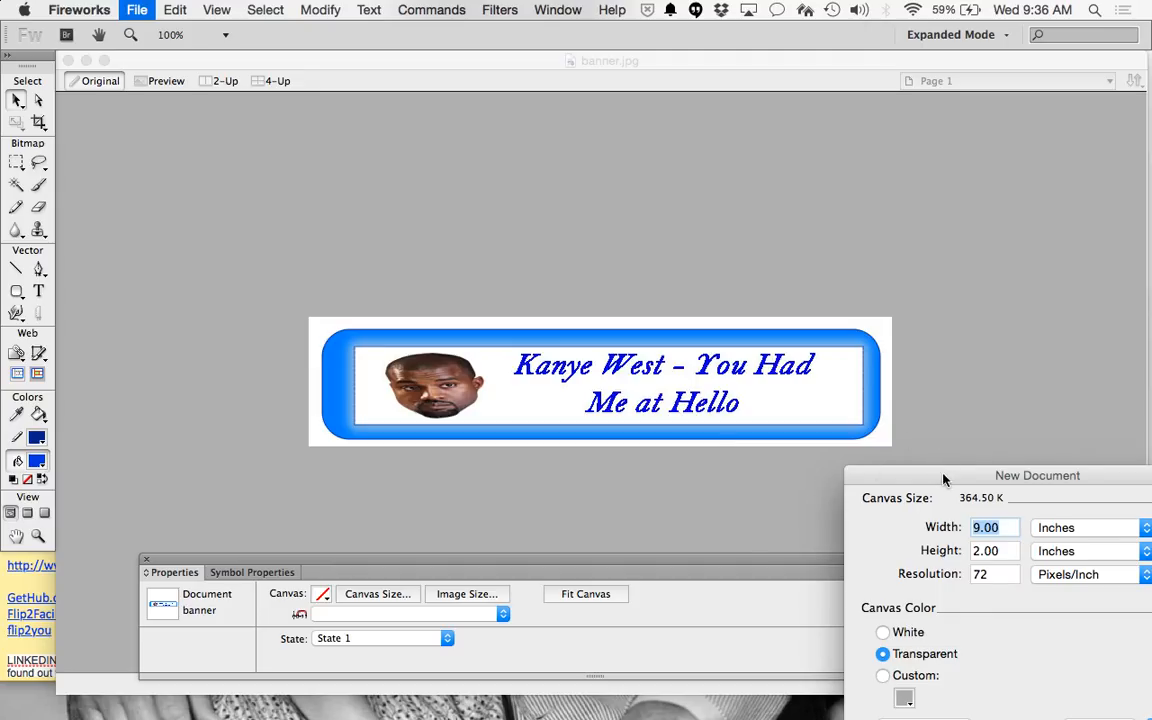
left_click_drag(943, 480, 544, 183)
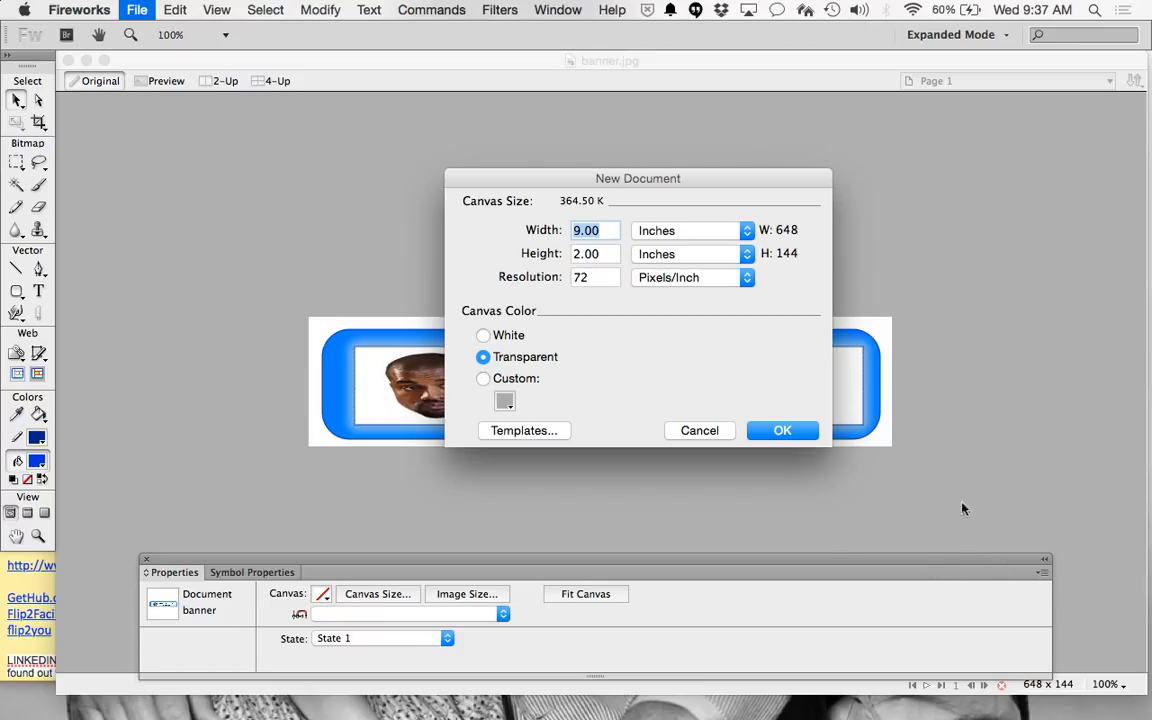
left_click(787, 434)
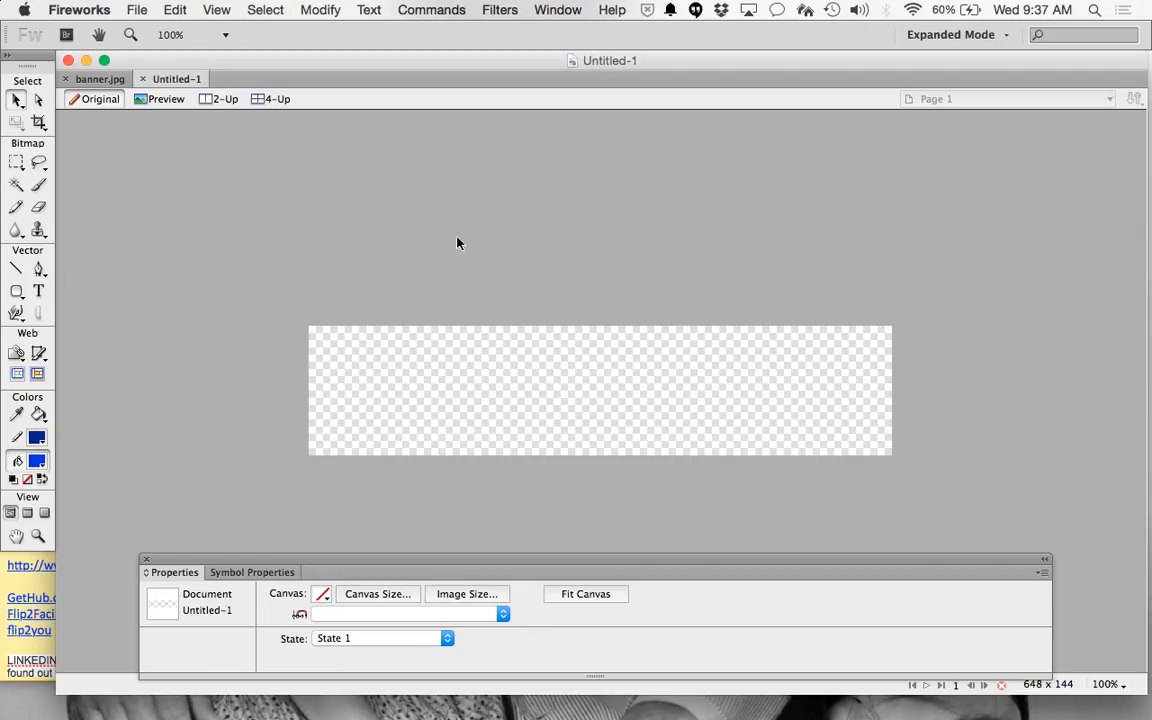
left_click_drag(635, 563, 644, 540)
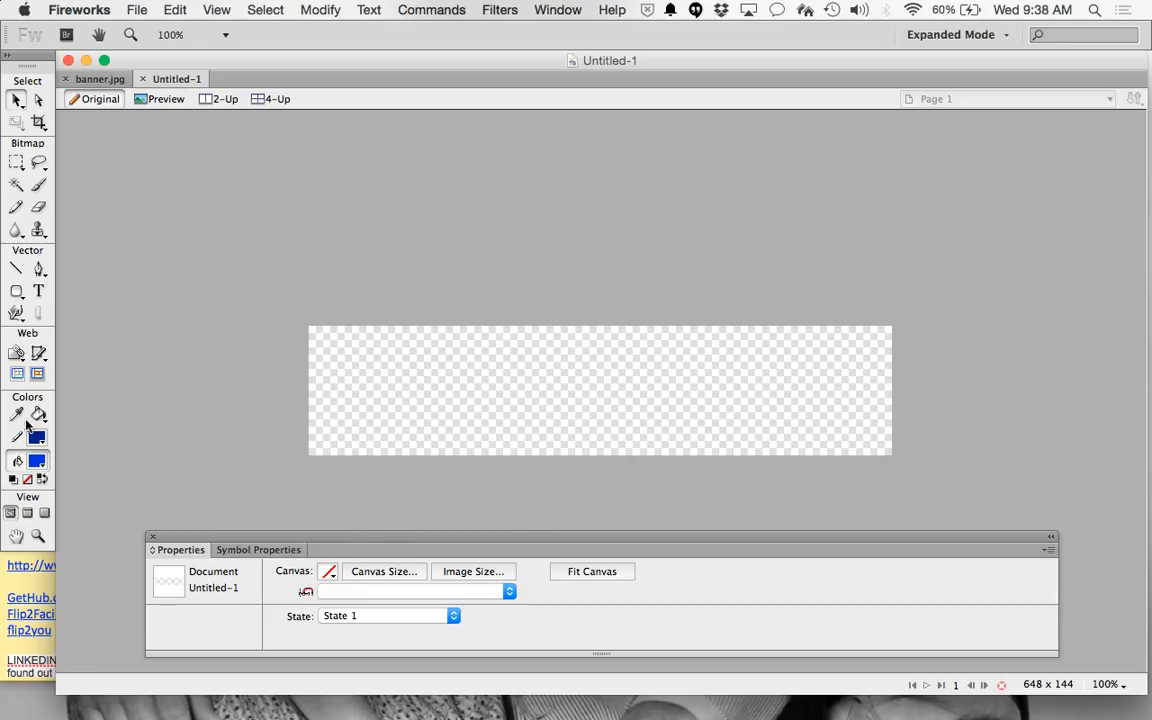
- Draw a blue rectangle about 628 by 131 pixels covering nearly the whole canvas, and dismiss the alarm that interrupts
left_click(17, 291)
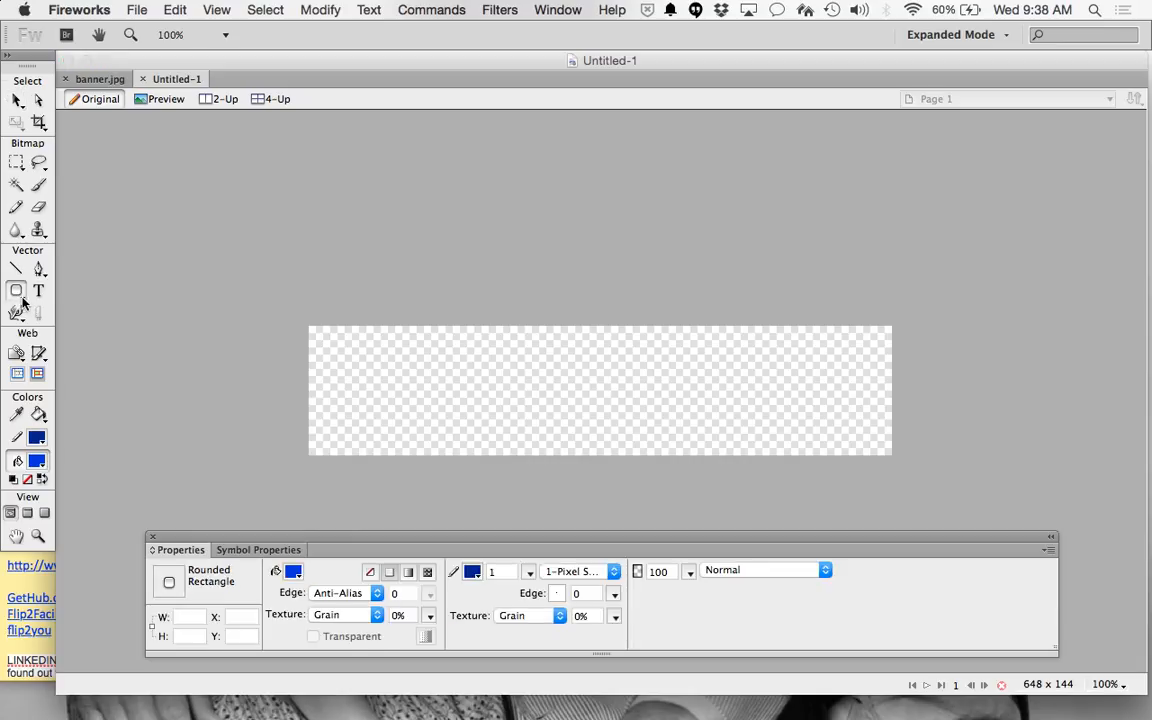
left_click(18, 291)
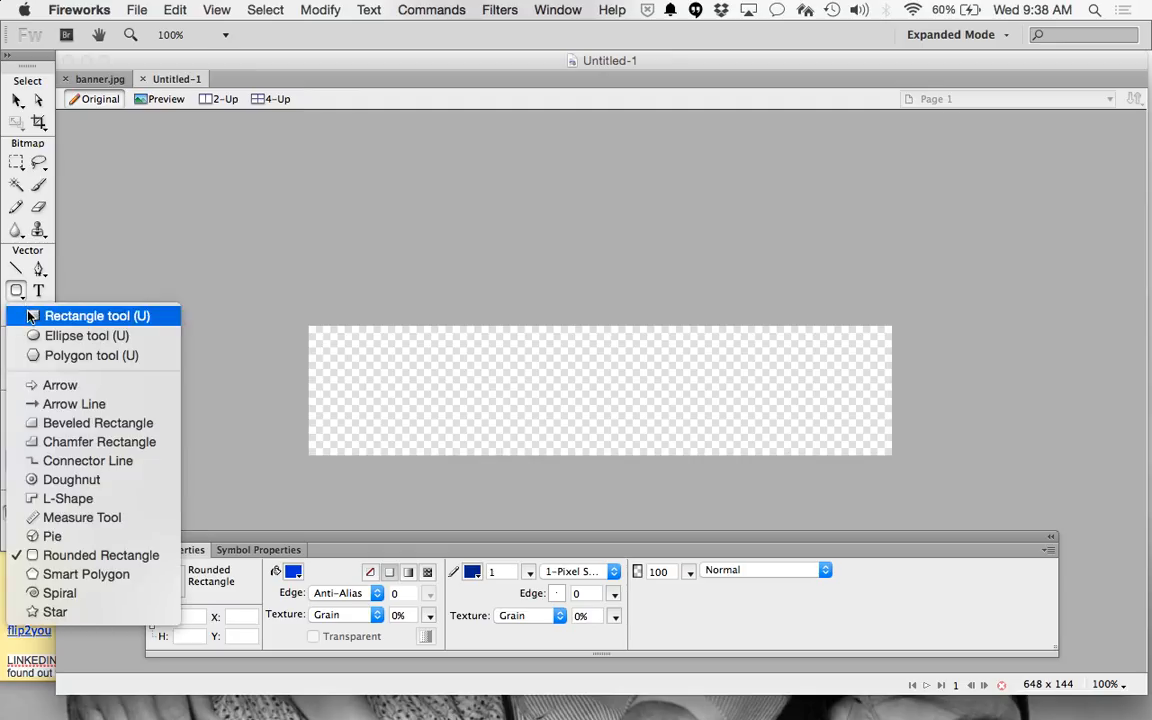
left_click(28, 316)
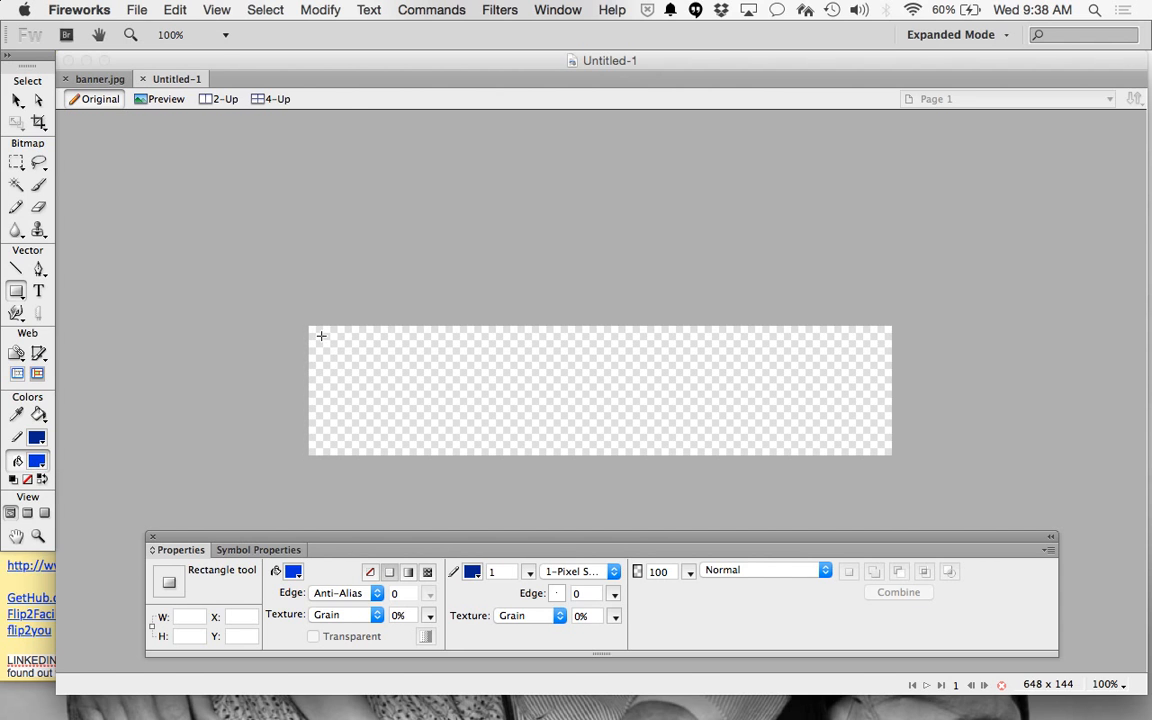
left_click_drag(321, 335, 884, 451)
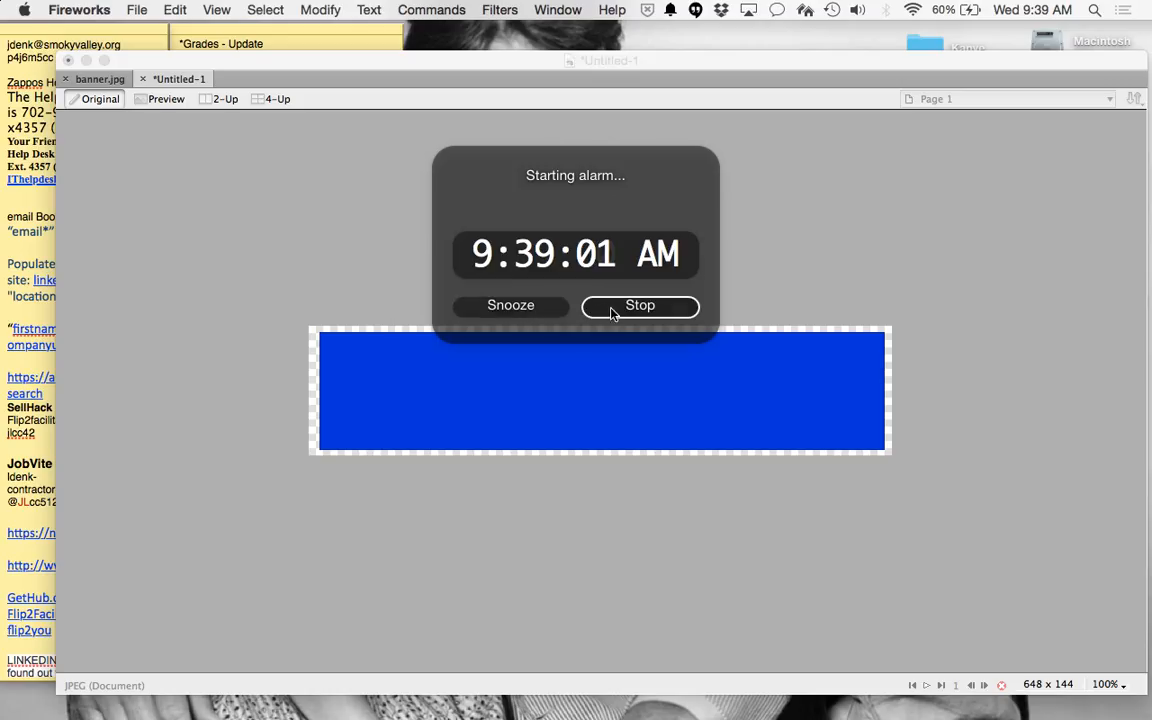
left_click(614, 310)
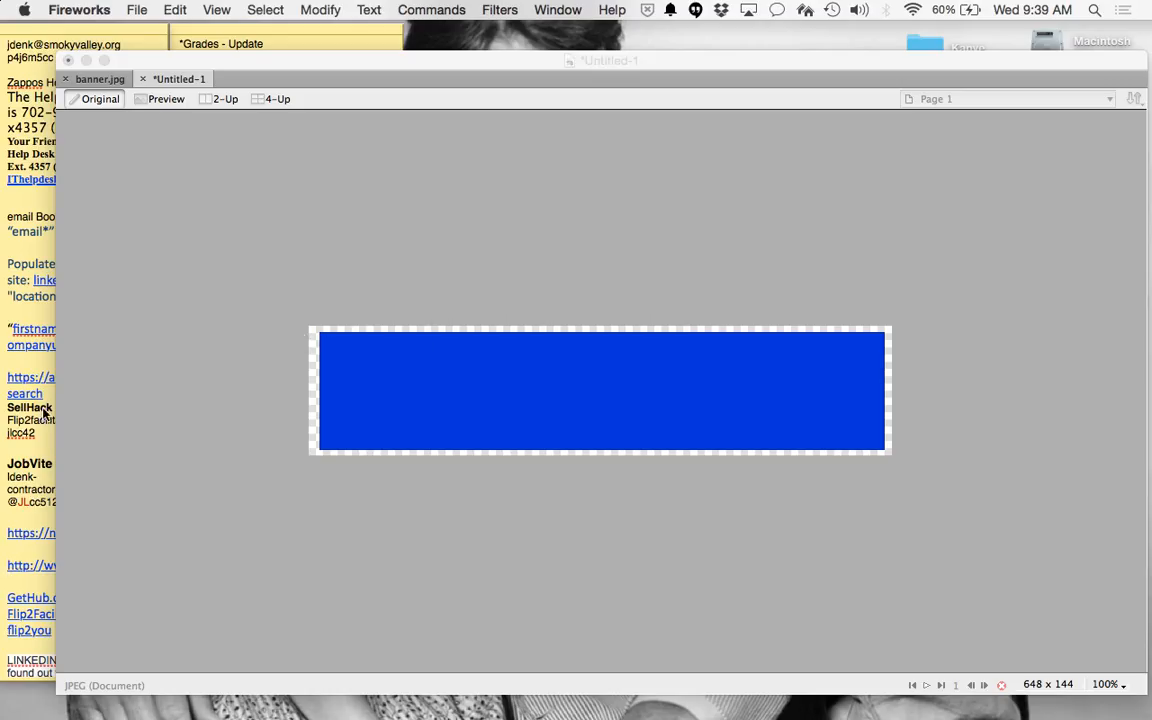
left_click(278, 58)
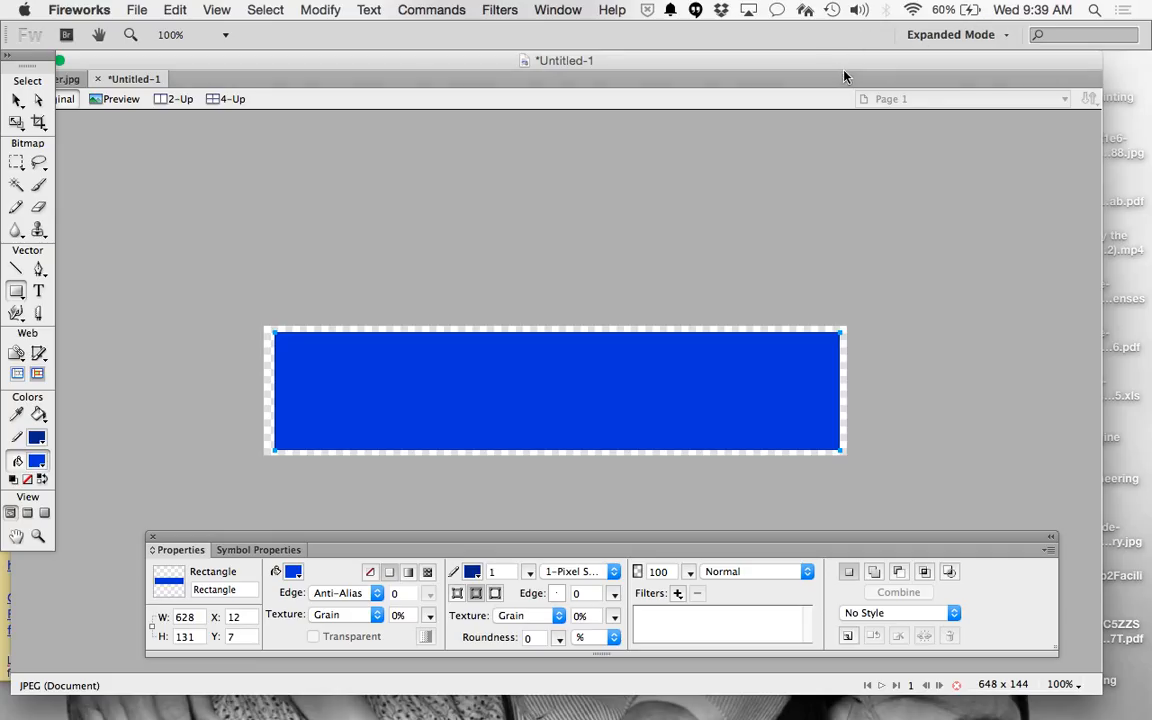
- Move the document window aside to uncover the desktop and open the Dropbox folder in Finder
left_click_drag(759, 62, 588, 142)
left_click(741, 102)
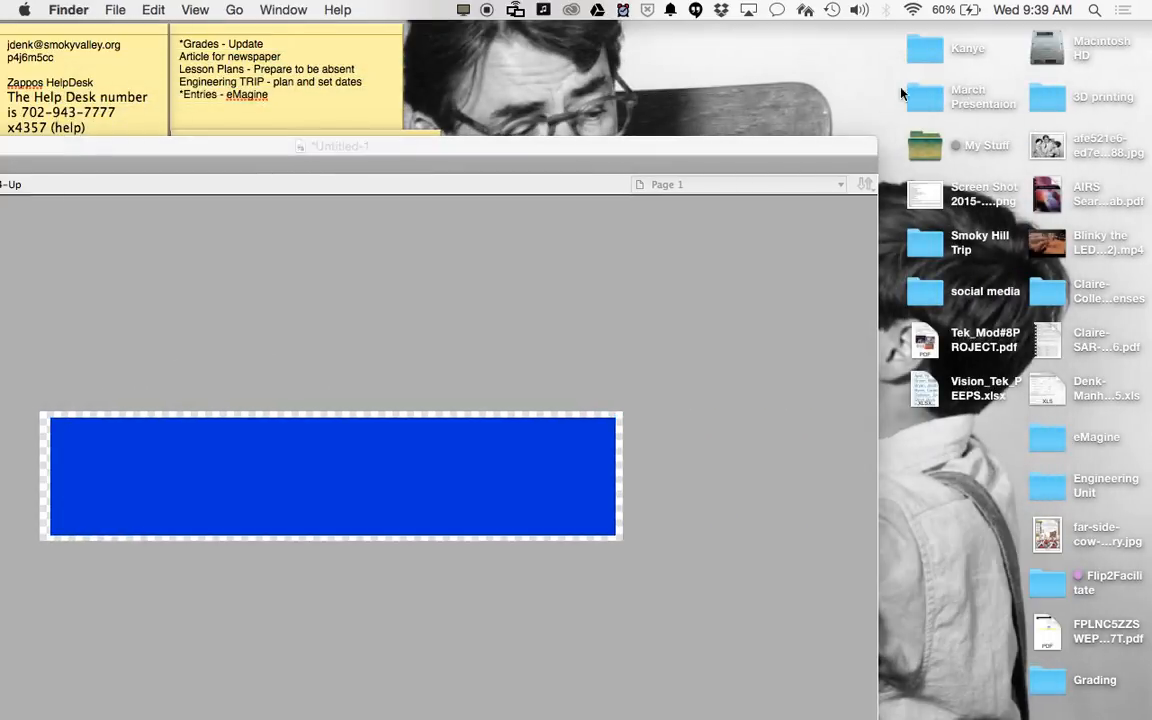
left_click(721, 10)
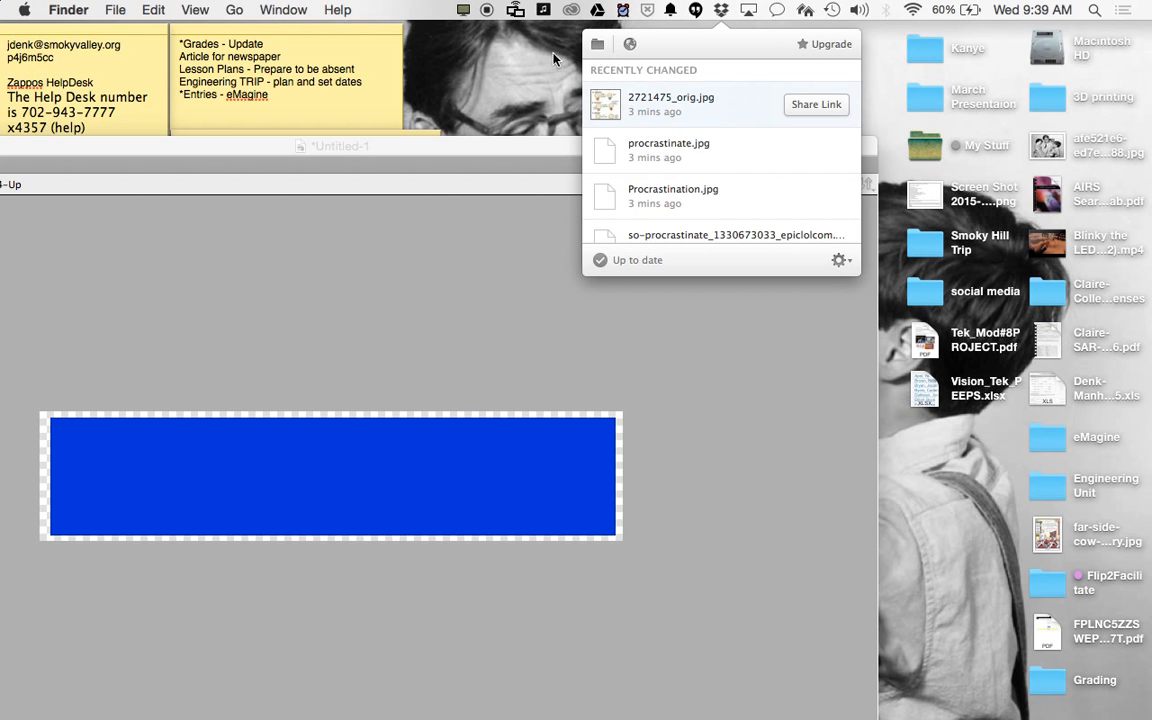
left_click(597, 44)
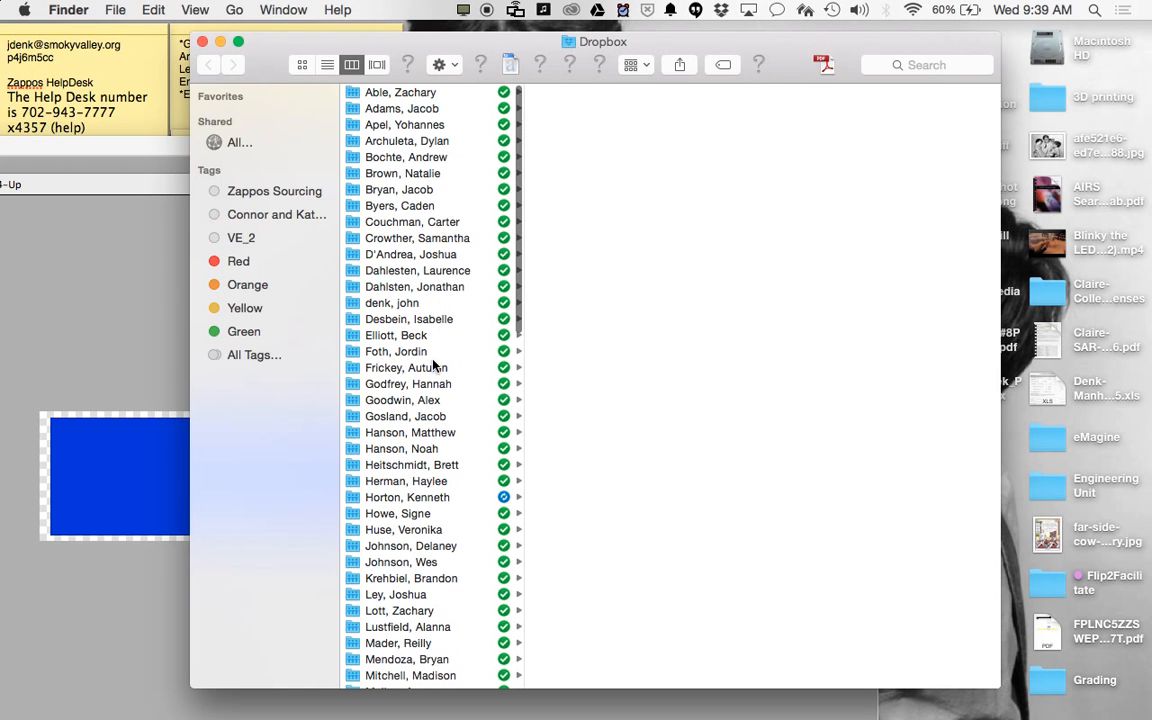
- Look into the Sophomore Year folder inside the first student's Dropbox folder for banner images
scroll(432, 370, "down", 10)
scroll(432, 372, "down", 4)
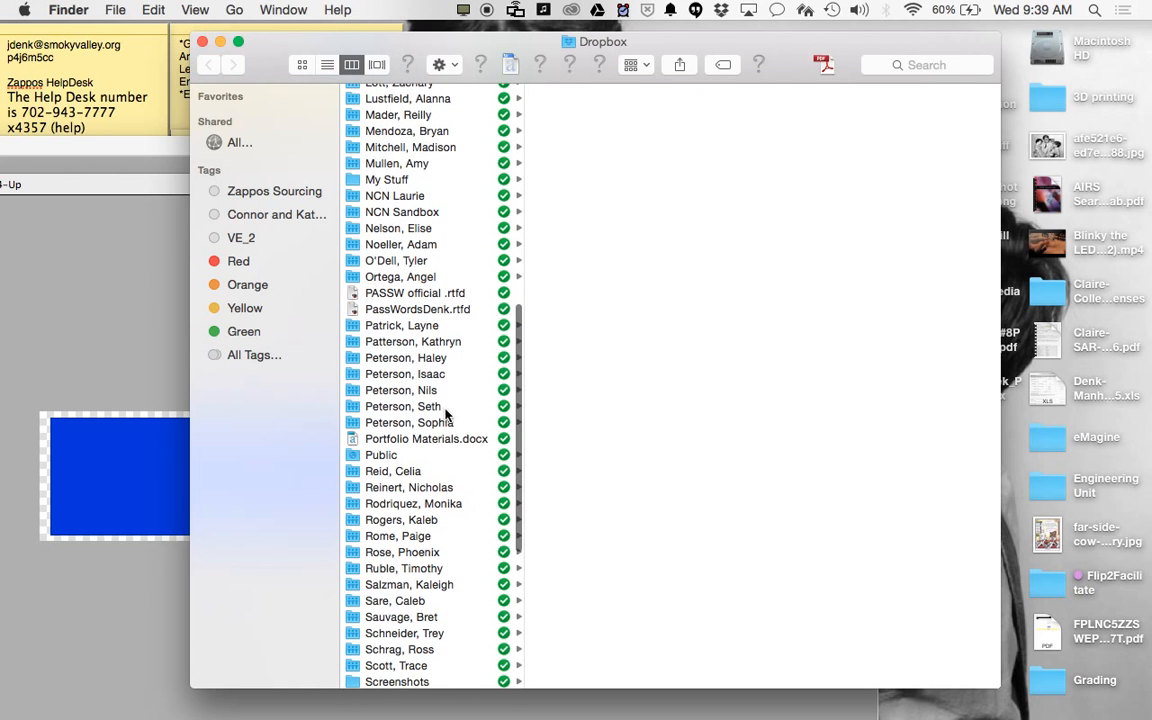
left_click(449, 391)
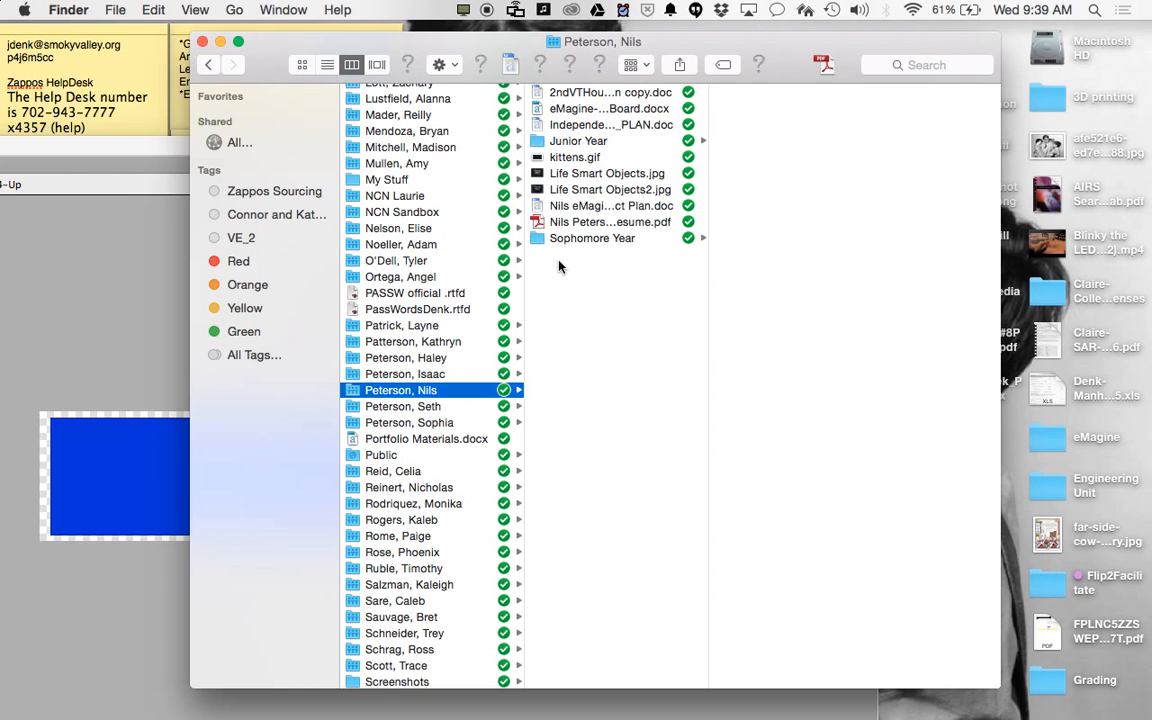
left_click(595, 240)
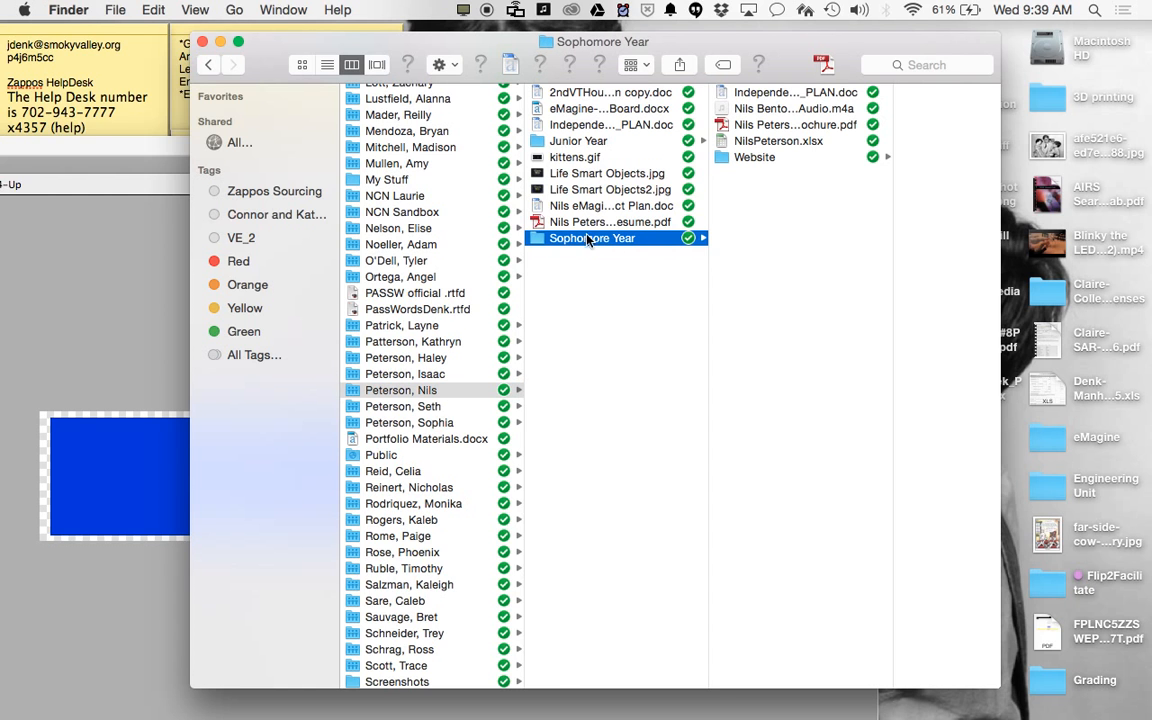
- Open the images folder inside the site folder of the student whose Dropbox folder is still syncing
scroll(400, 330, "up", 5)
scroll(405, 342, "up", 3)
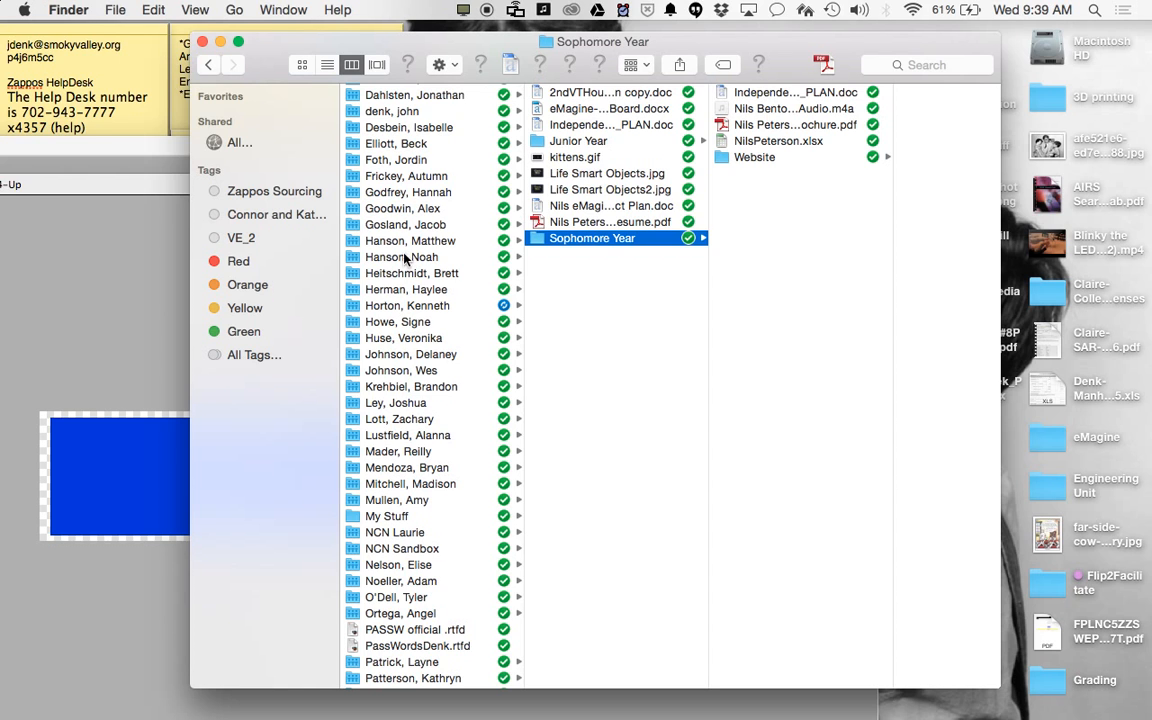
scroll(408, 262, "up", 2)
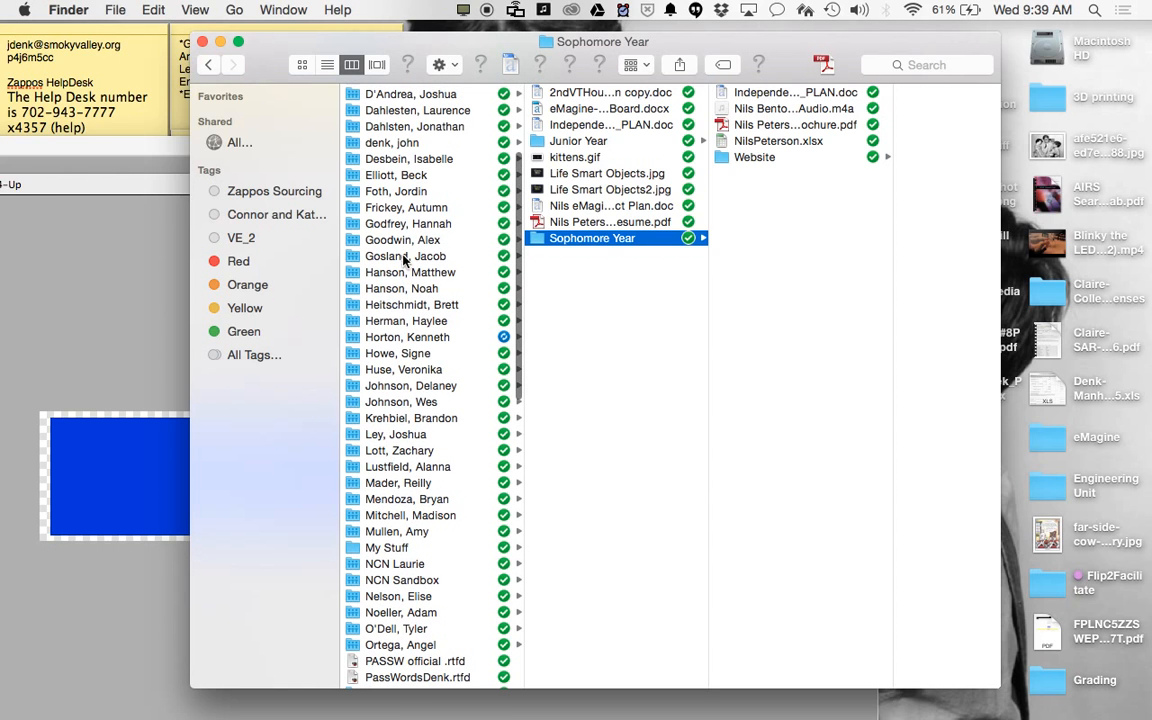
left_click(405, 338)
left_click(590, 94)
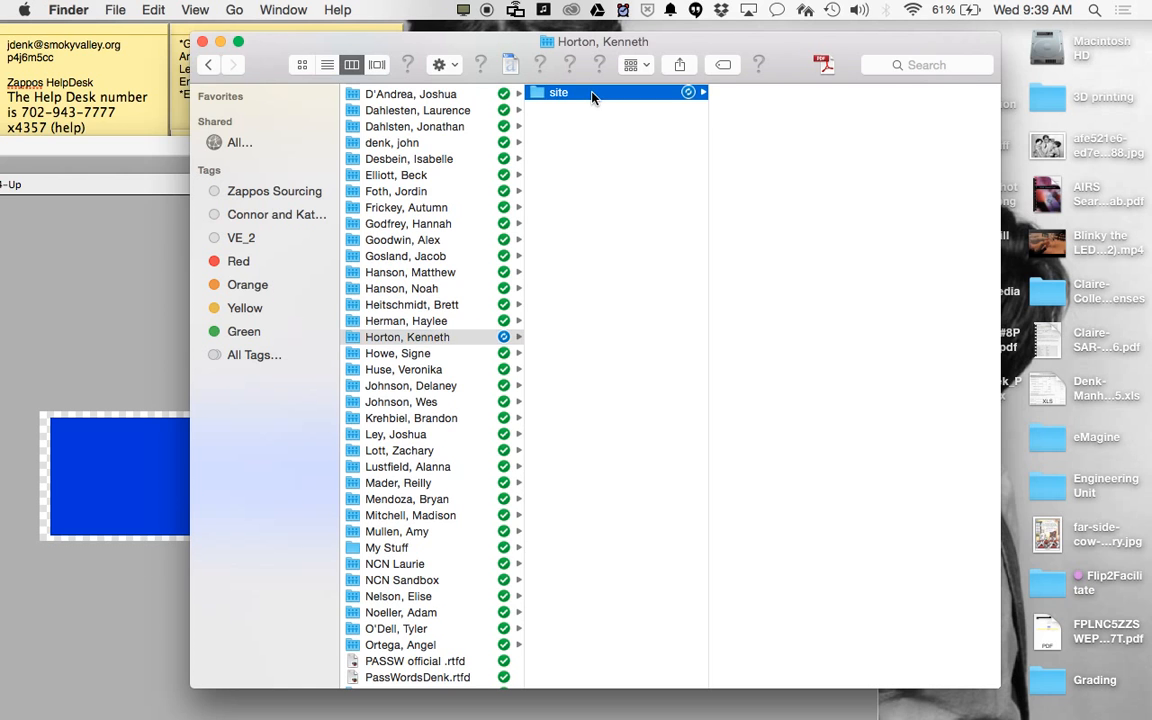
left_click(782, 110)
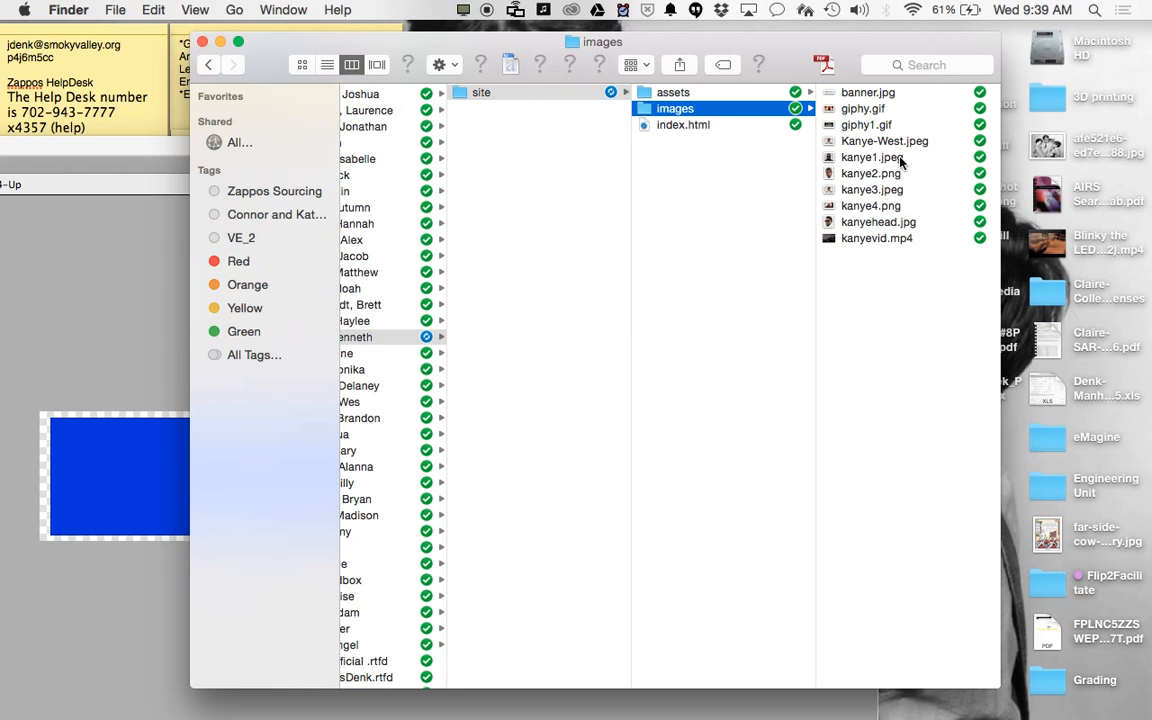
- Preview kanyehead.jpg and kanye1.jpeg as candidate images for the banner
left_click(848, 222)
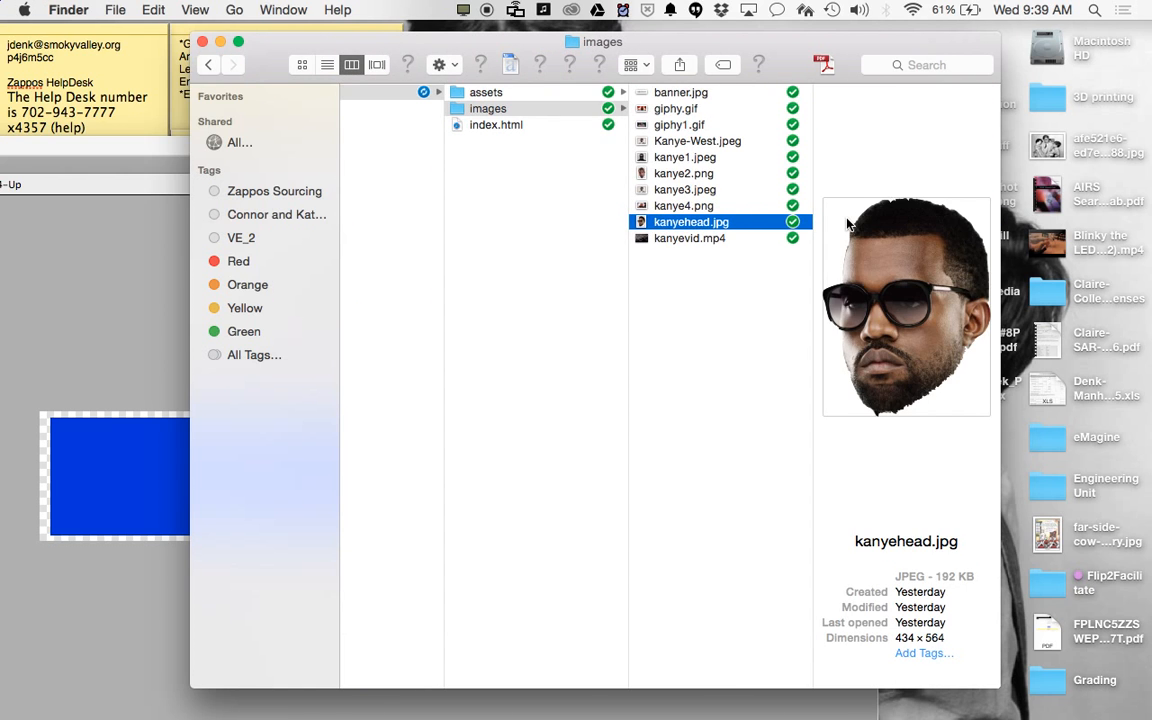
key("space")
key("space")
left_click(709, 162)
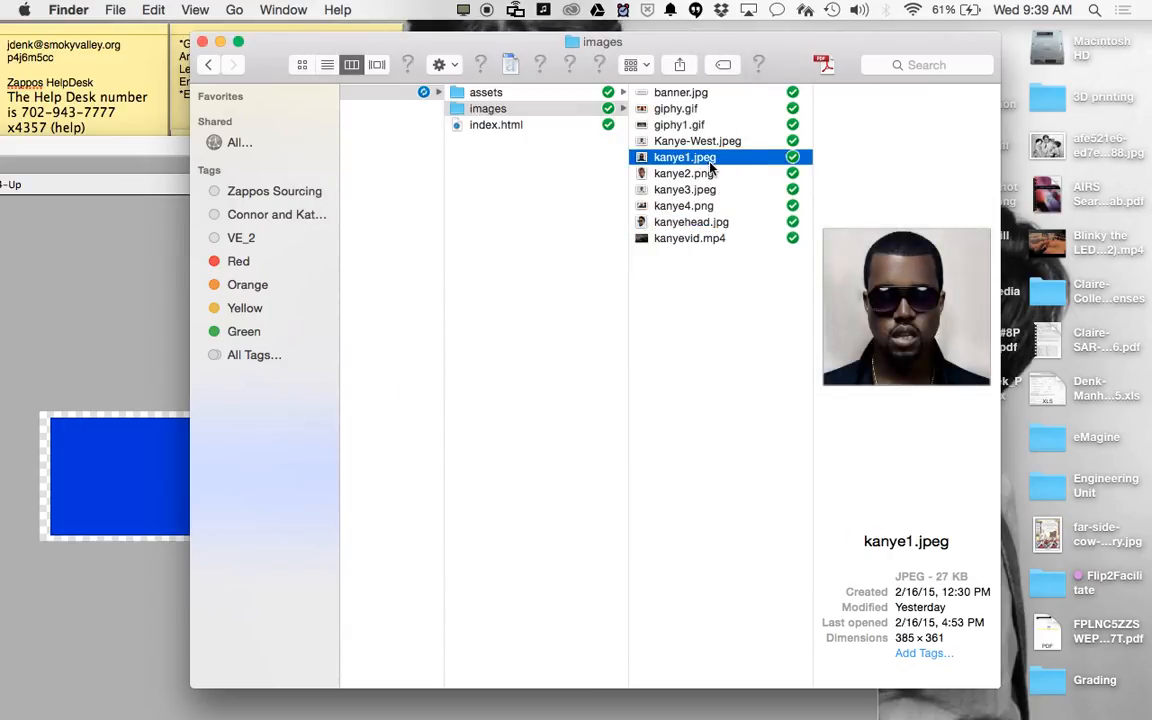
- Place kanye2.png from the images folder into the banner document and close the Properties panel
left_click(700, 173)
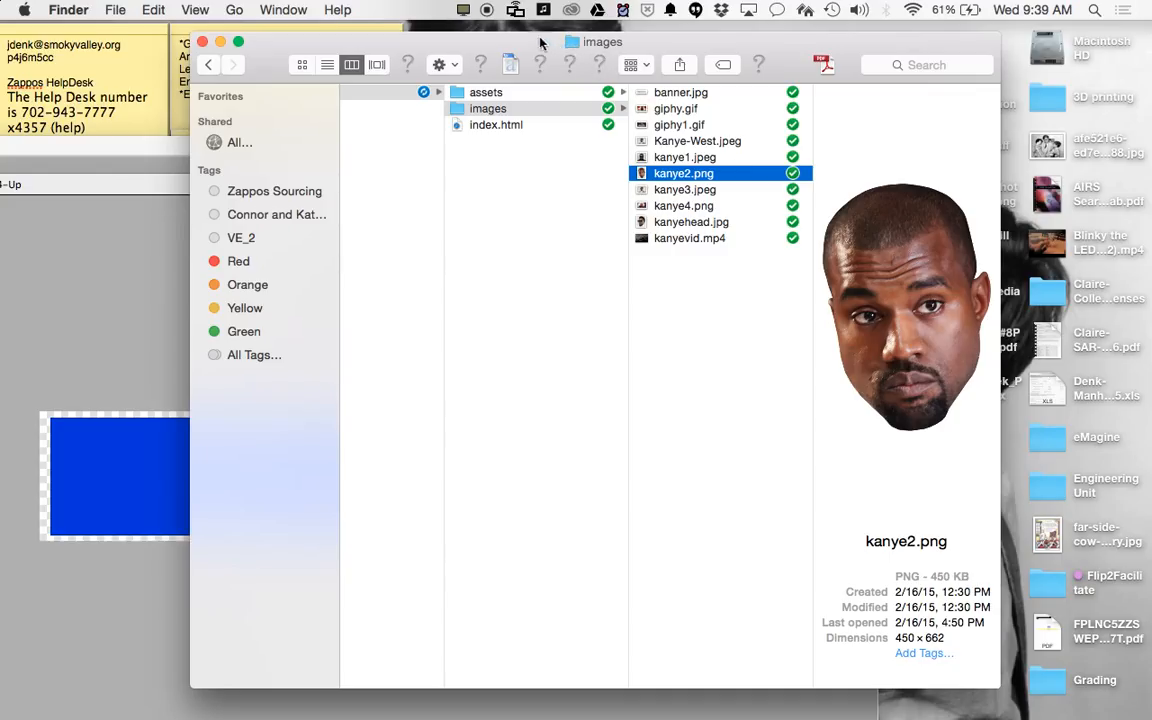
left_click_drag(540, 43, 837, 65)
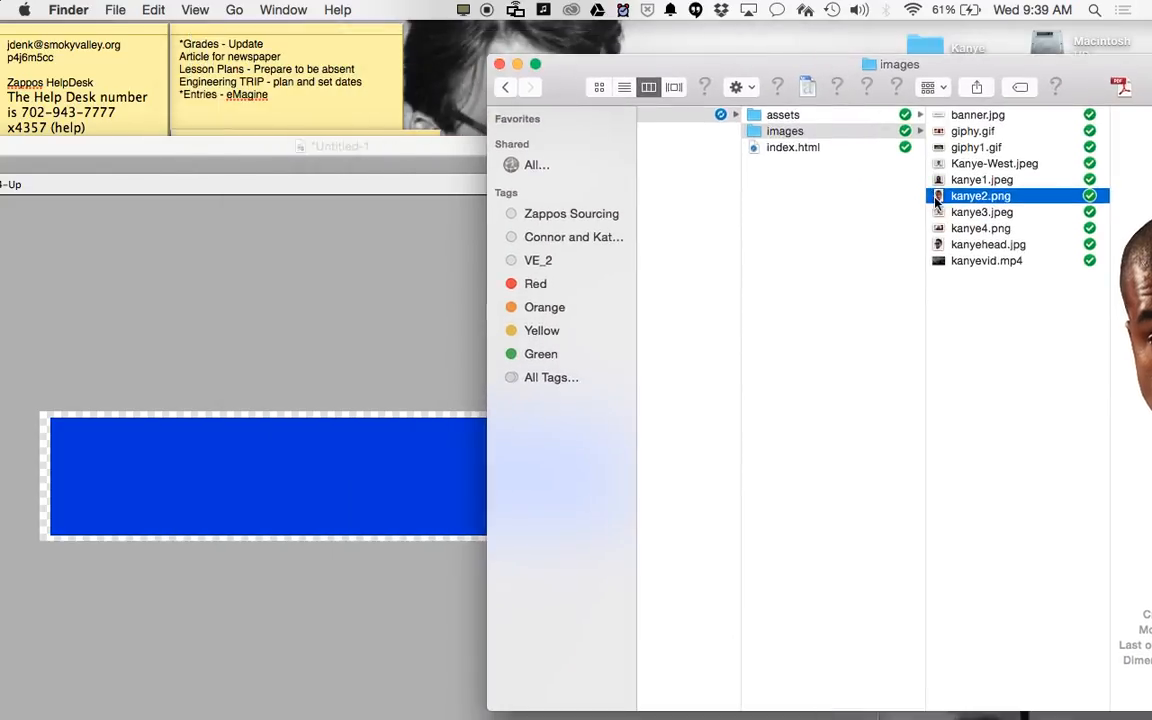
left_click_drag(937, 200, 175, 488)
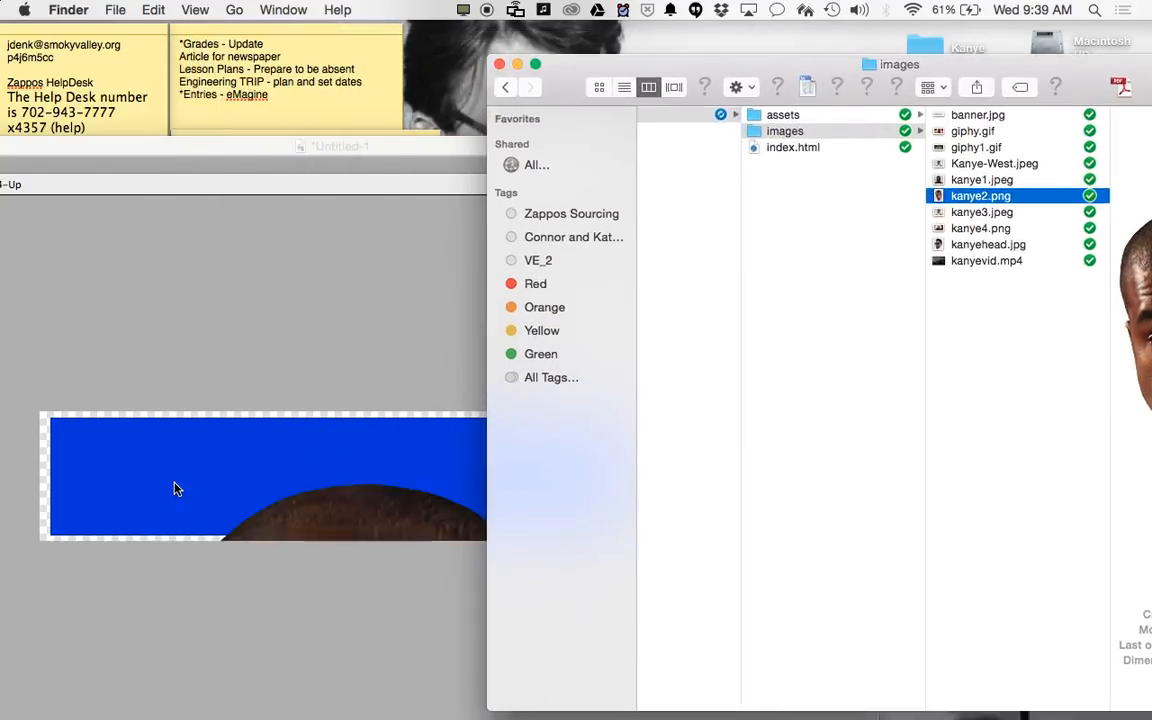
left_click(367, 507)
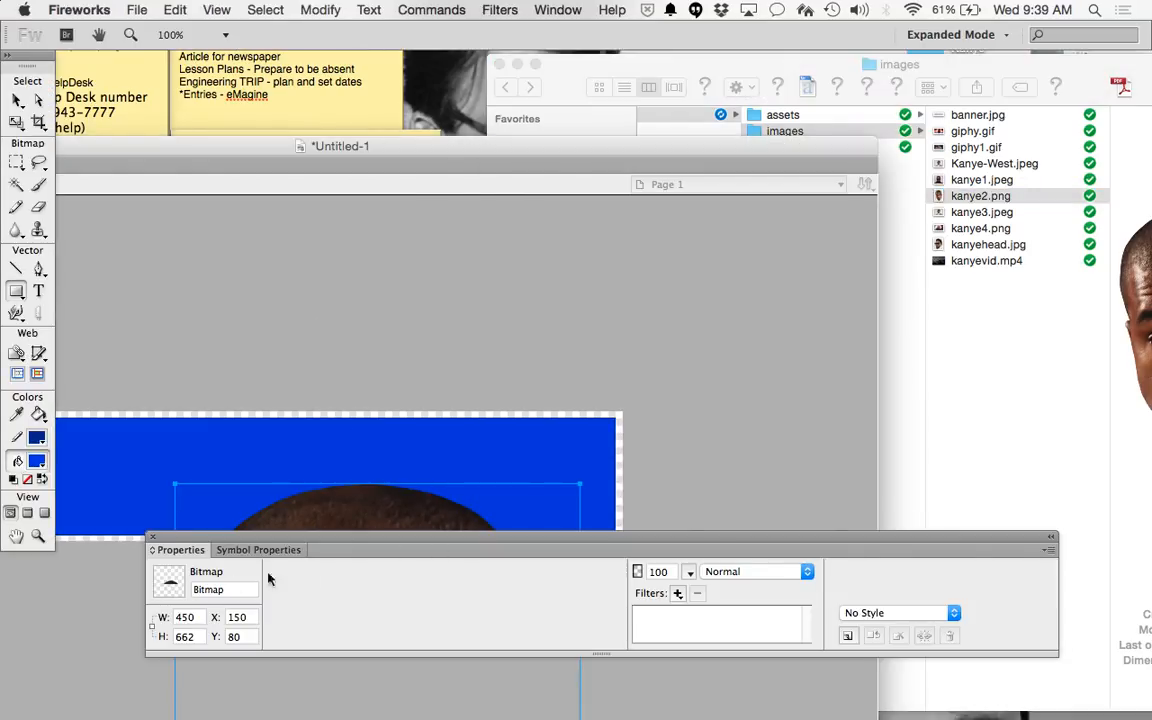
left_click(153, 539)
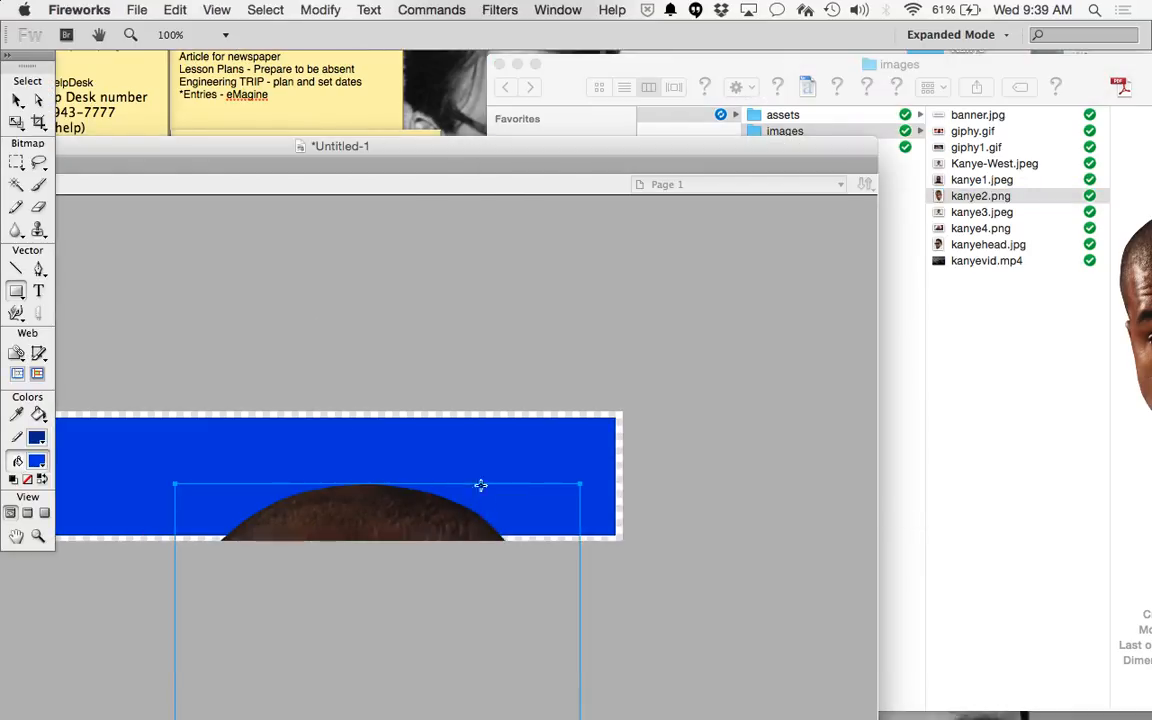
- Scale the imported face down to fit the banner's height and position it near the blue rectangle's left end
mouse_move(436, 638)
left_mouse_down()
mouse_move(338, 383)
mouse_move(328, 175)
mouse_move(216, 206)
mouse_move(213, 228)
mouse_move(350, 110)
mouse_move(319, 185)
mouse_move(265, 249)
mouse_move(368, 430)
mouse_move(380, 540)
mouse_move(383, 437)
left_mouse_up()
left_click(38, 100)
left_click_drag(503, 565, 452, 339)
left_click_drag(521, 619, 517, 453)
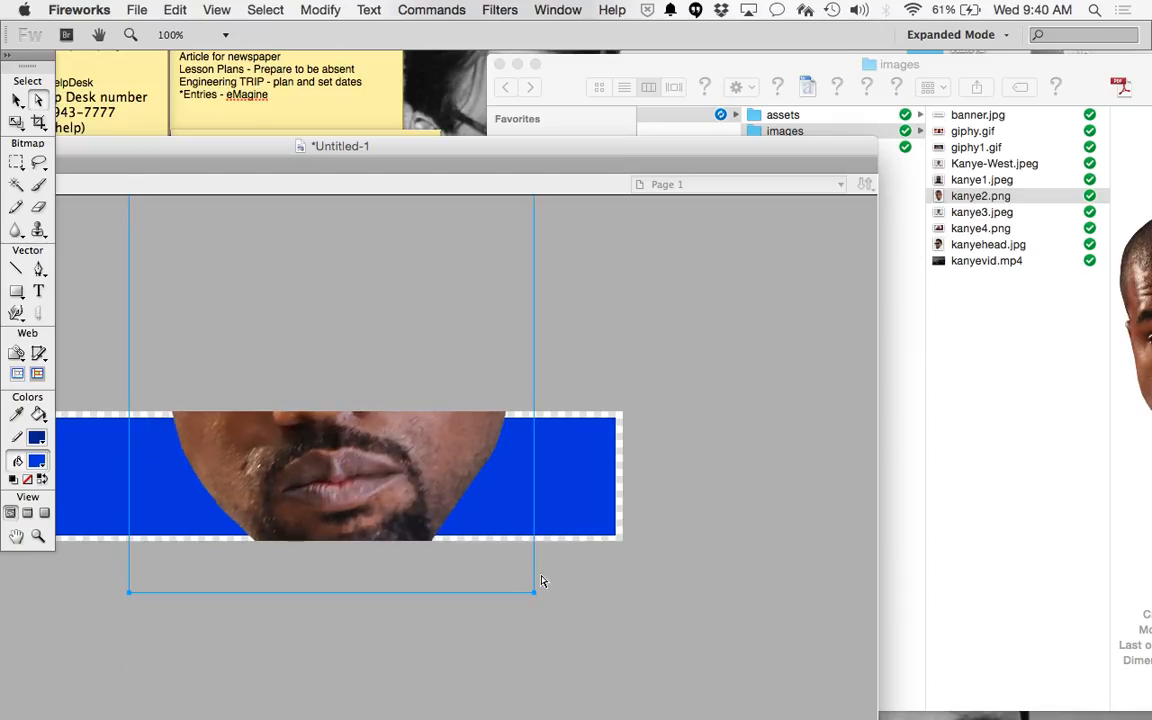
left_click_drag(532, 596, 252, 350)
left_click_drag(229, 304, 165, 480)
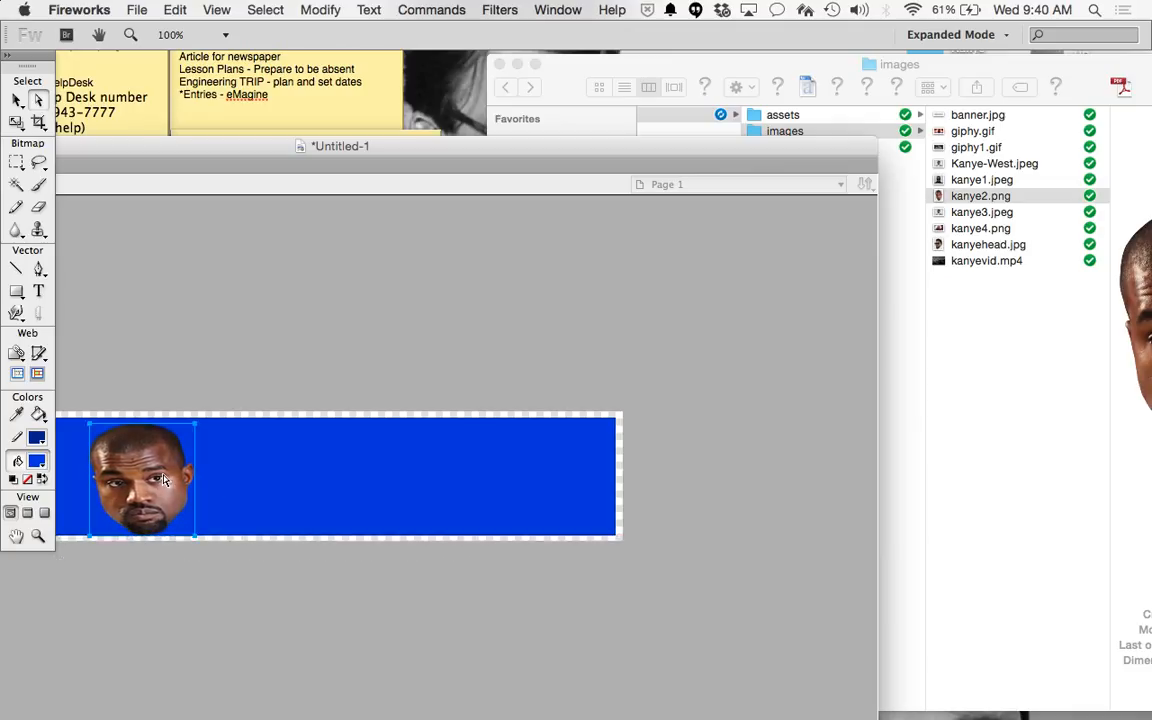
- Add a text box to the right of the face and set its text colour to white
left_click(38, 290)
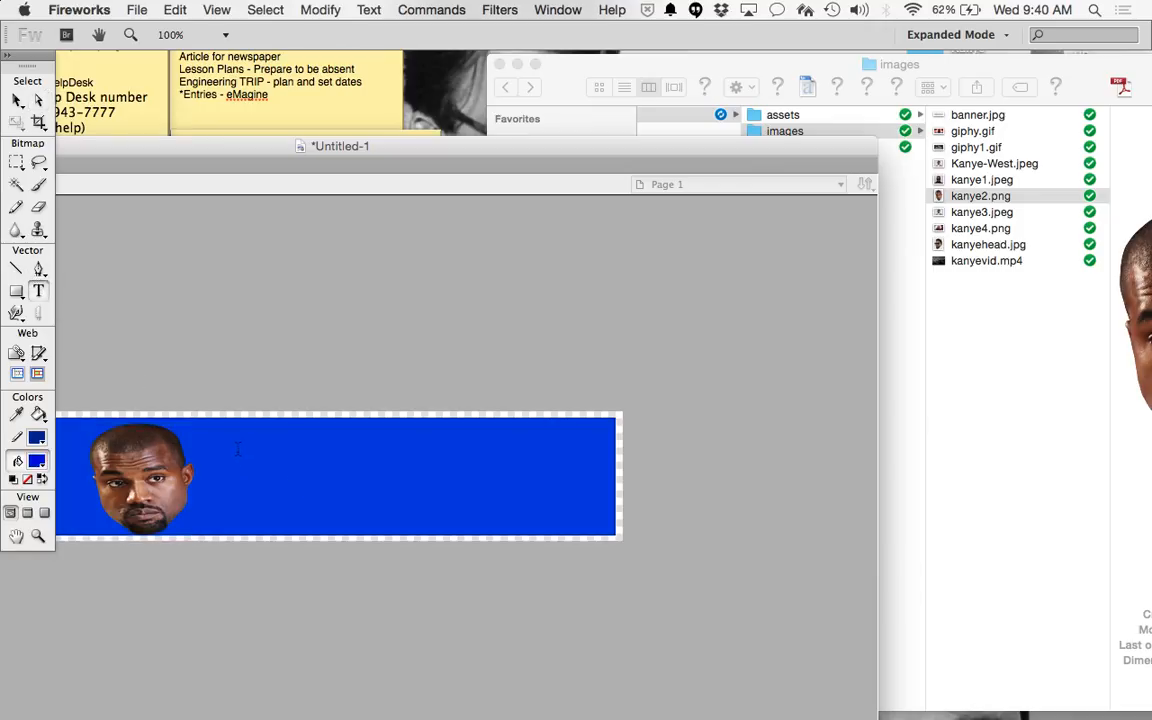
left_click_drag(237, 450, 547, 488)
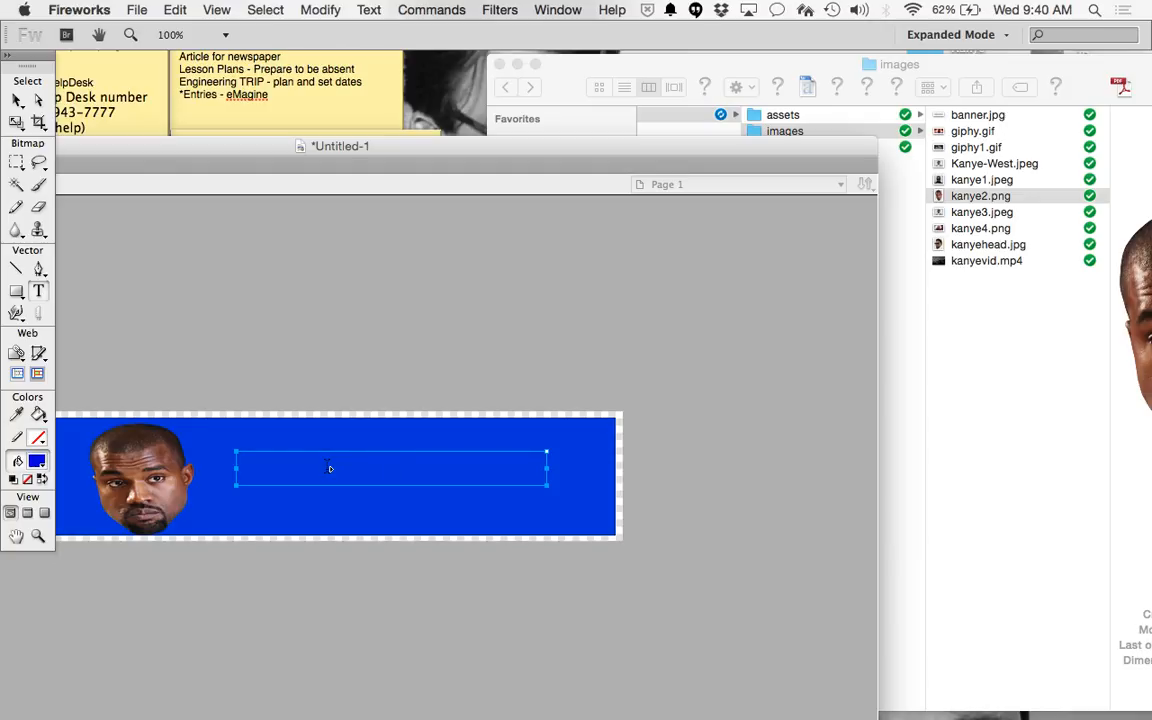
type("Kan")
key("BackSpace")
key("BackSpace")
key("BackSpace")
left_click(42, 458)
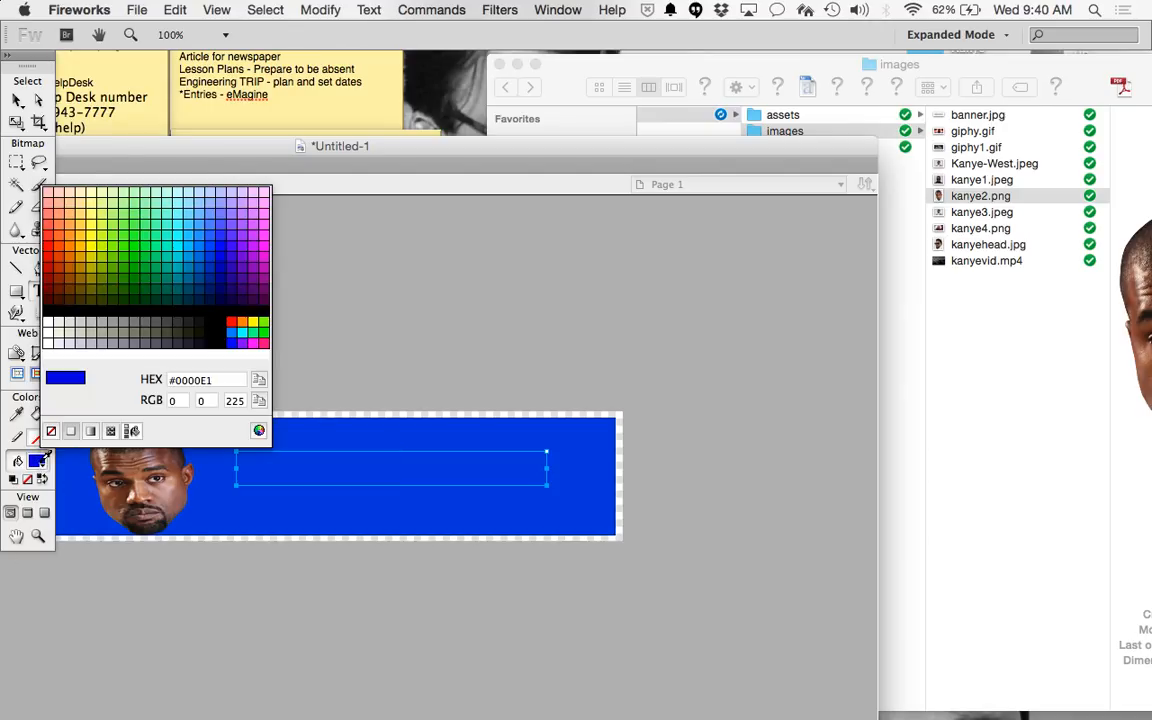
left_click(41, 460)
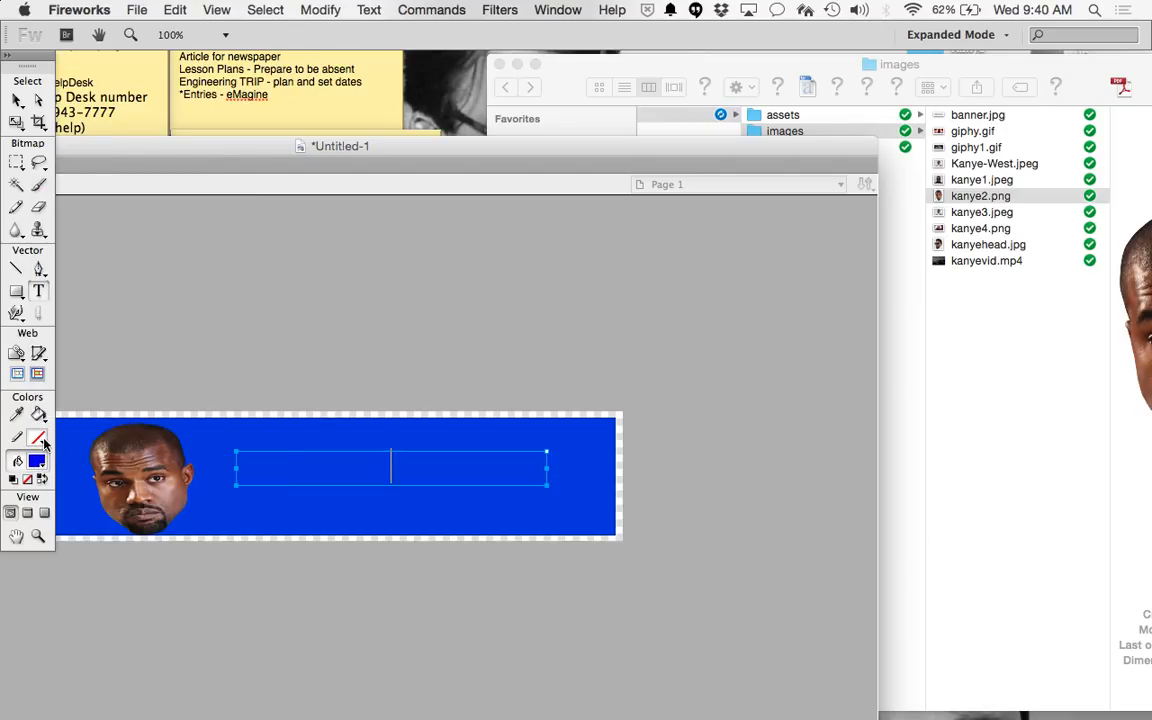
left_click(41, 462)
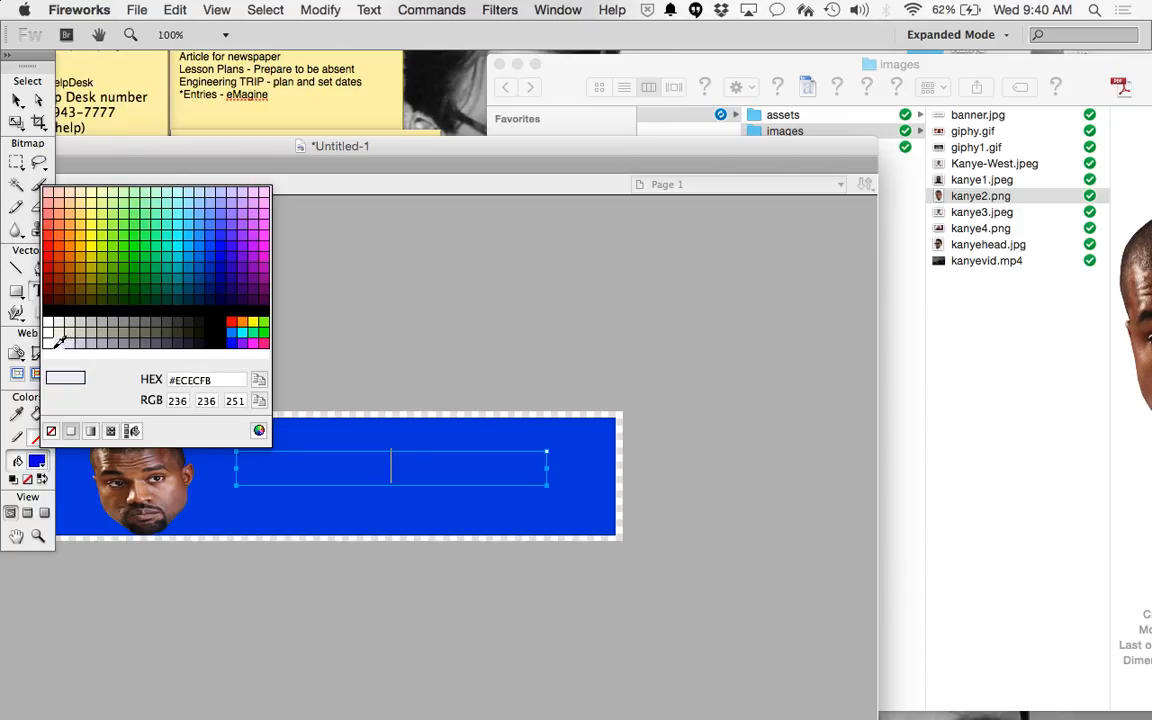
left_click(48, 318)
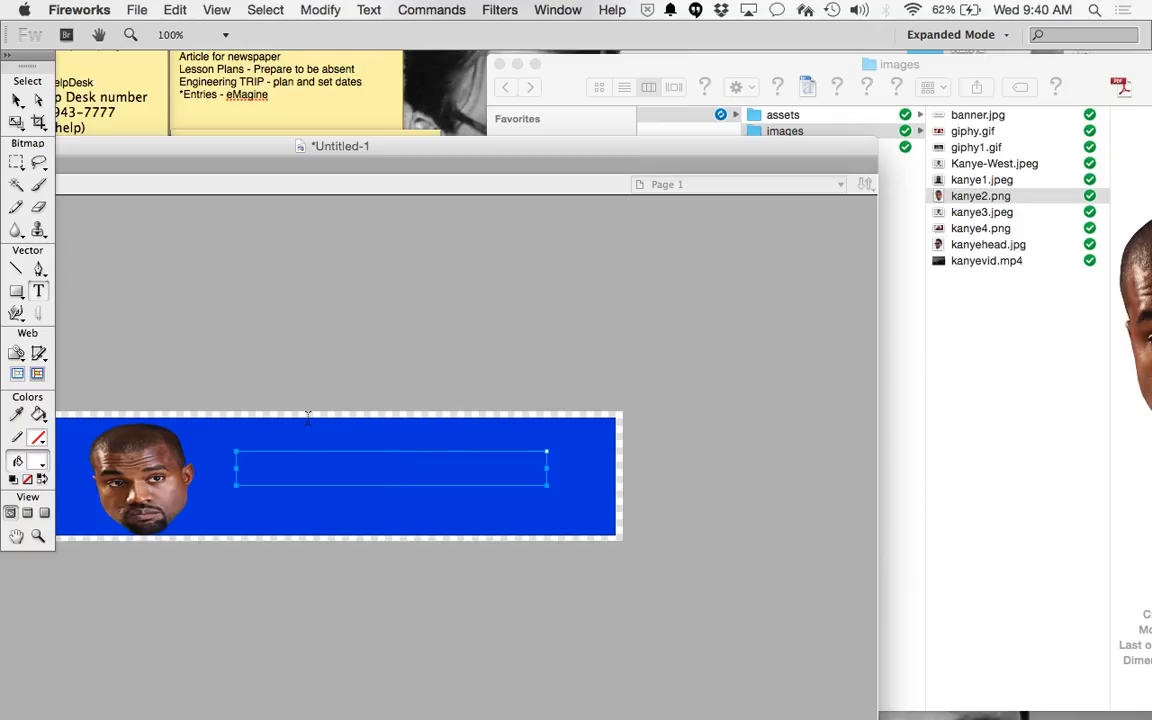
- Enter the banner title "Kanye - I Heart You" in the white text box beside the face
type("Kanye")
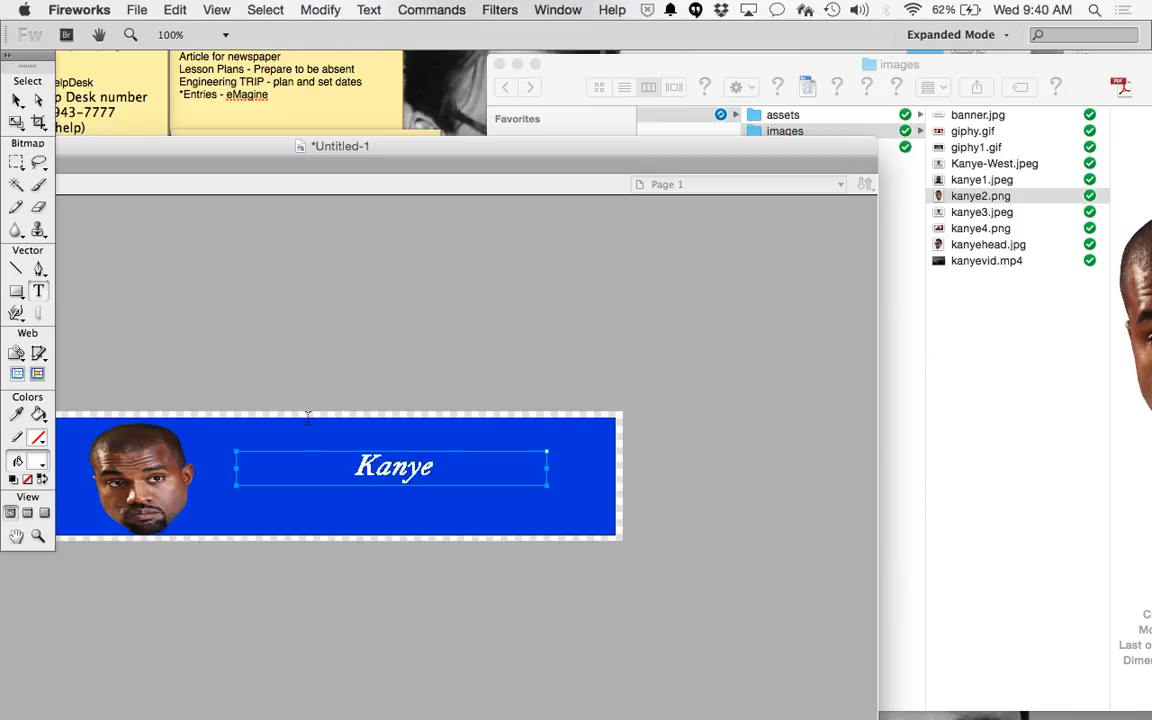
type(" -Y")
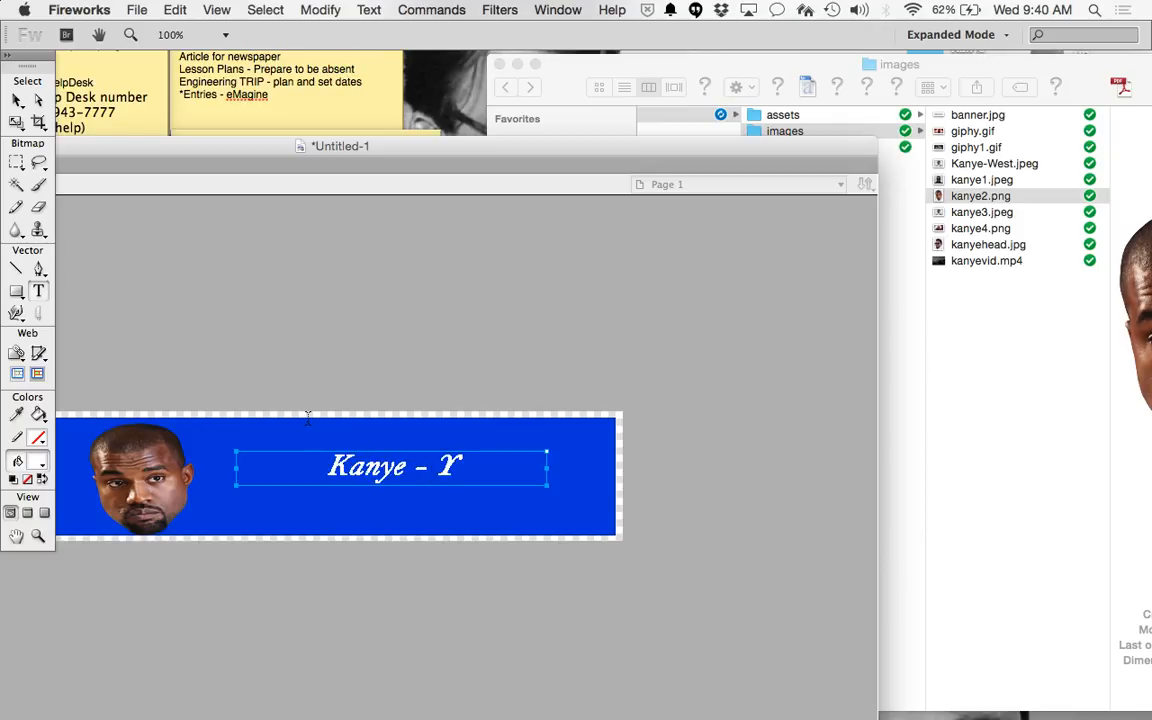
key("BackSpace")
key("BackSpace")
key("BackSpace")
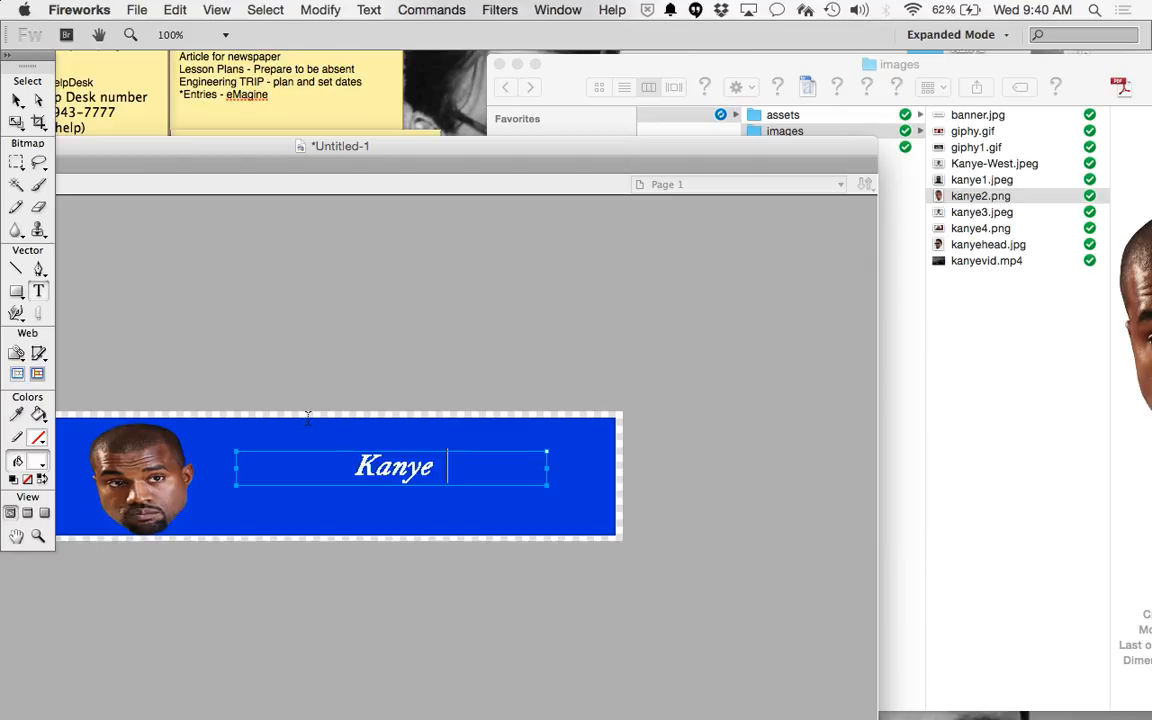
type("- I")
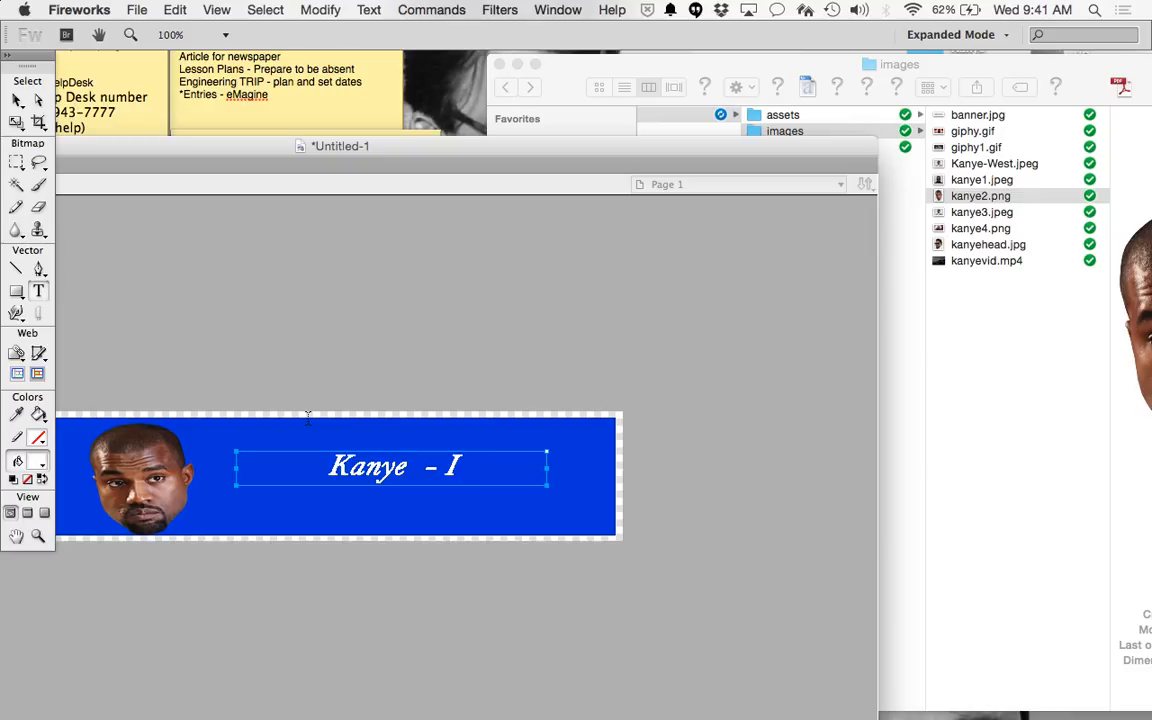
type(" Heae")
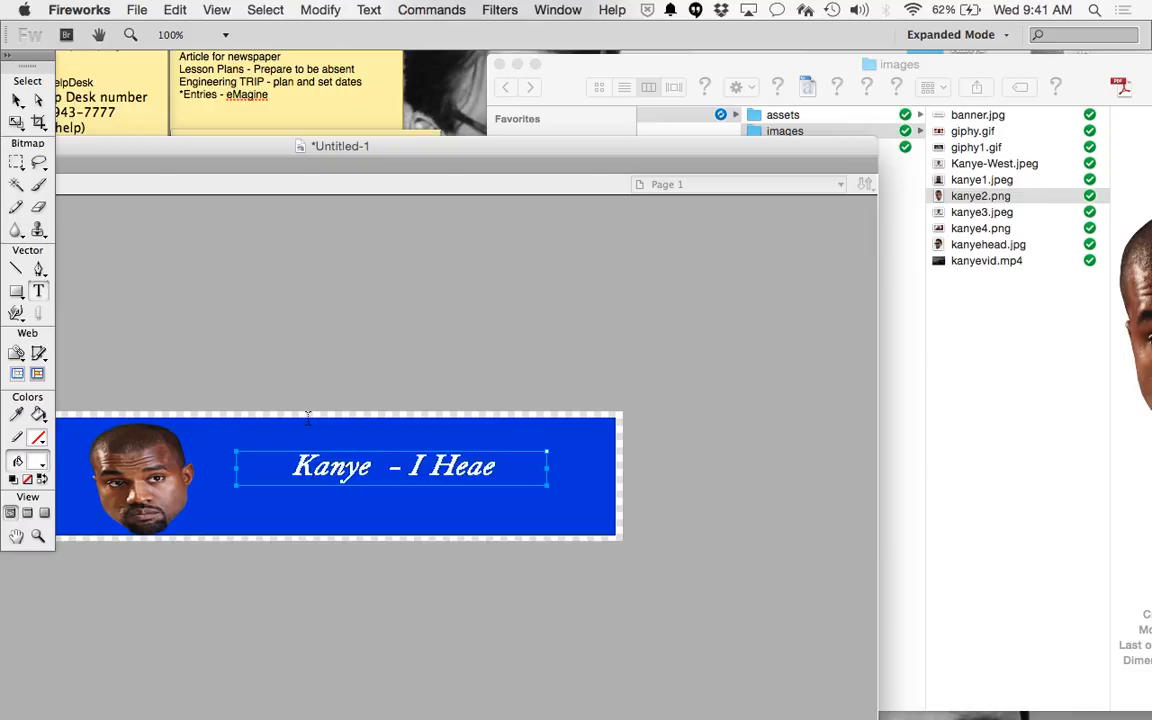
key("BackSpace")
key("BackSpace")
key("BackSpace")
type("eart You")
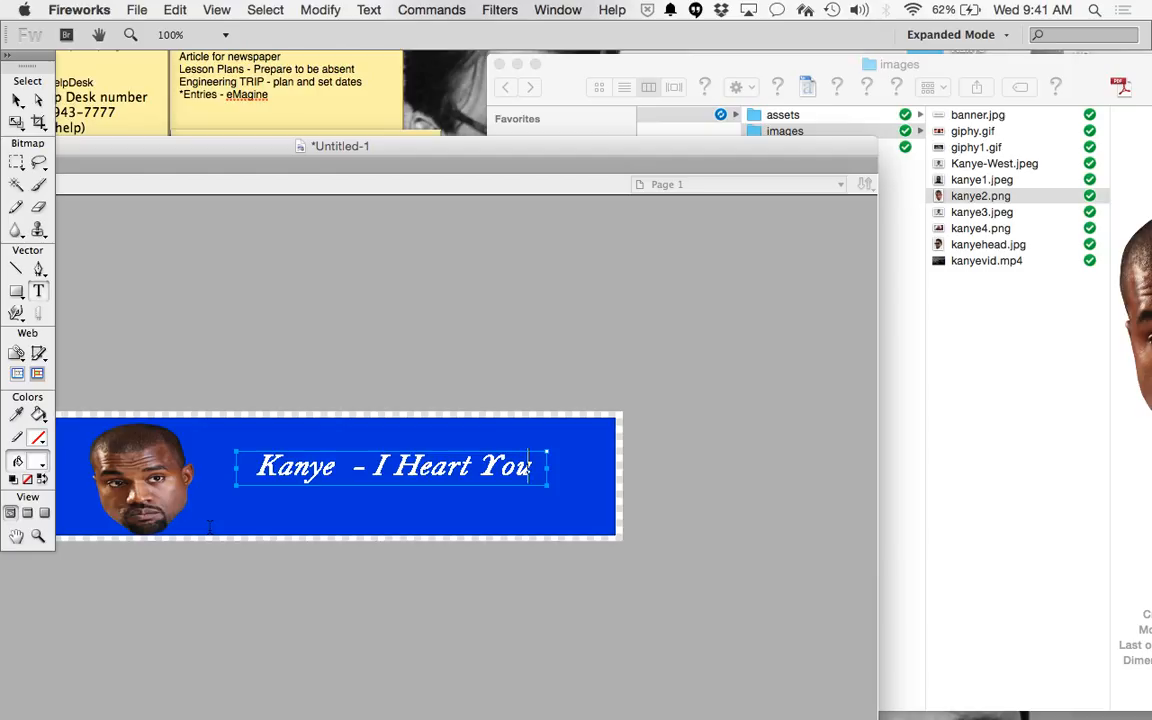
- Finish editing the title, pick the Lasso tool and view its available variants
left_click(40, 162)
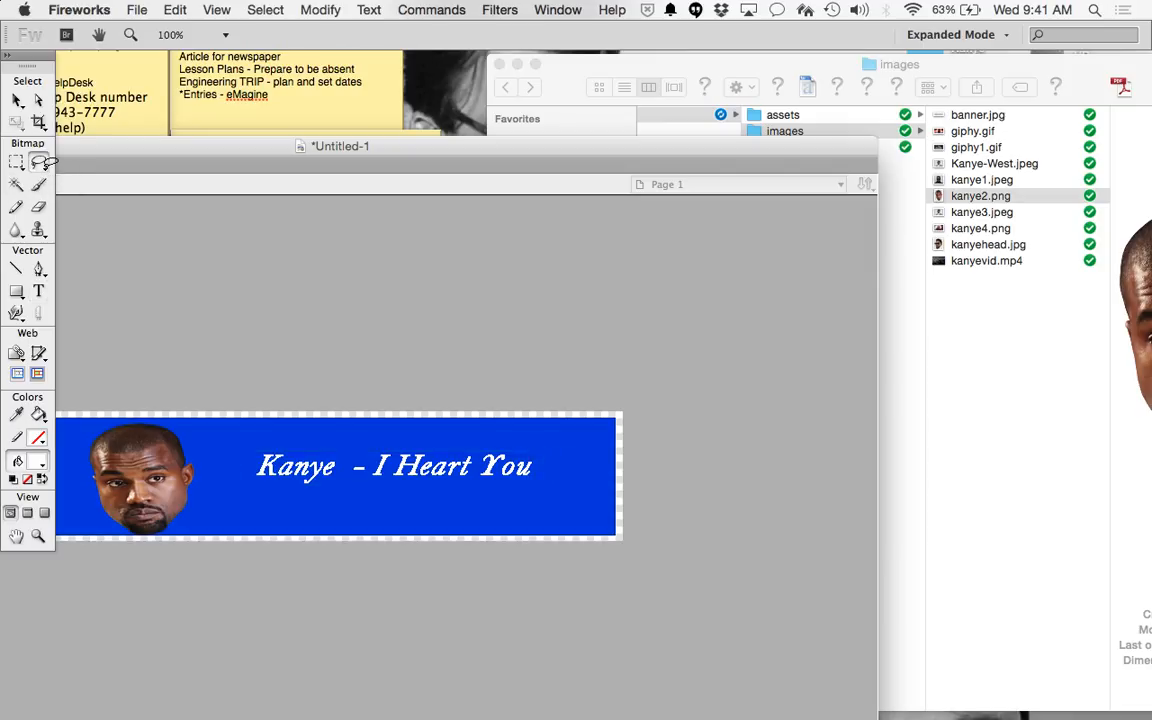
left_click(45, 170)
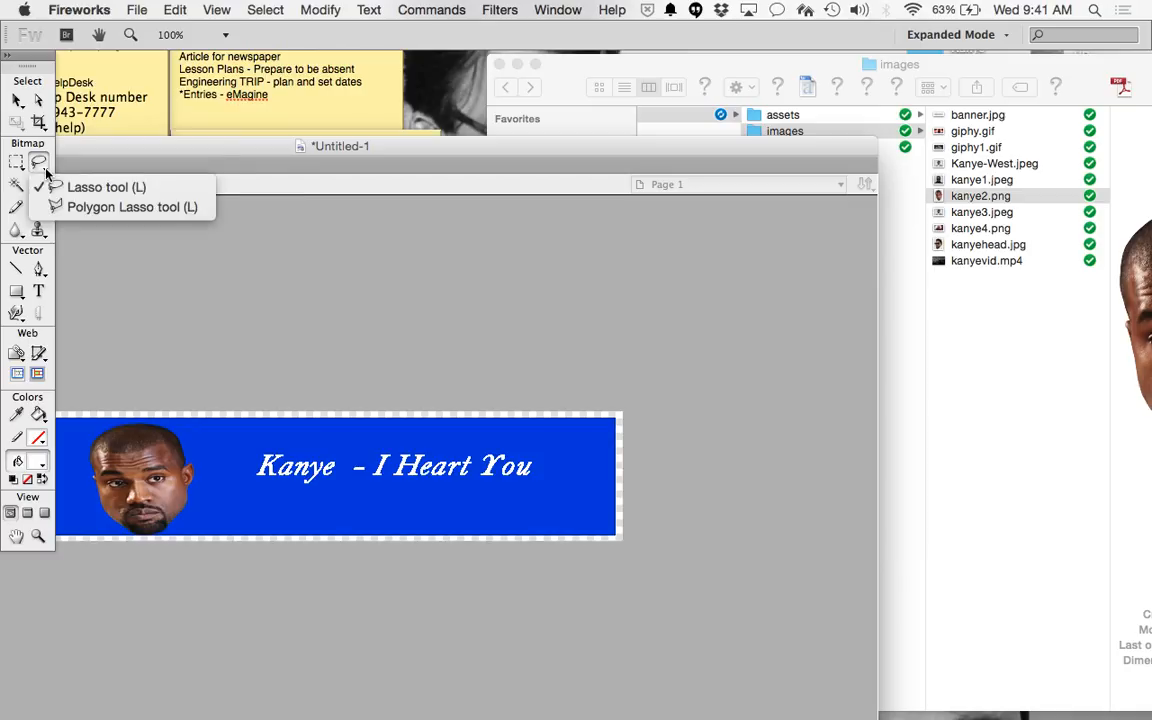
left_click(39, 163)
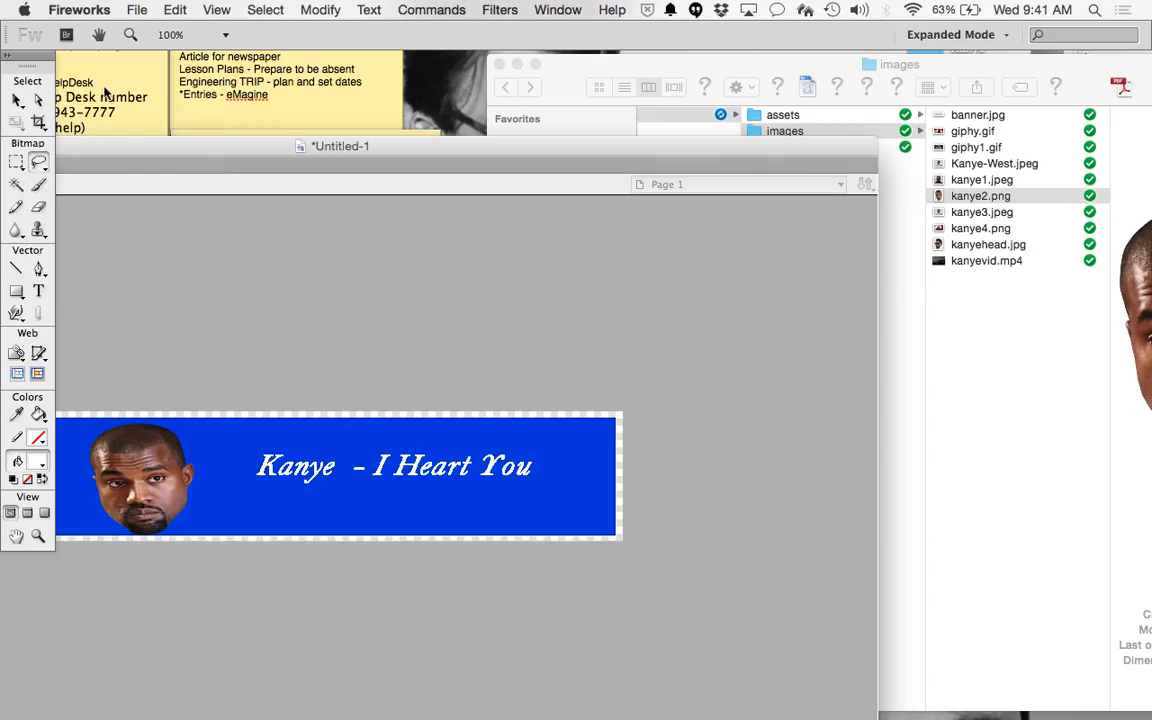
left_click(126, 10)
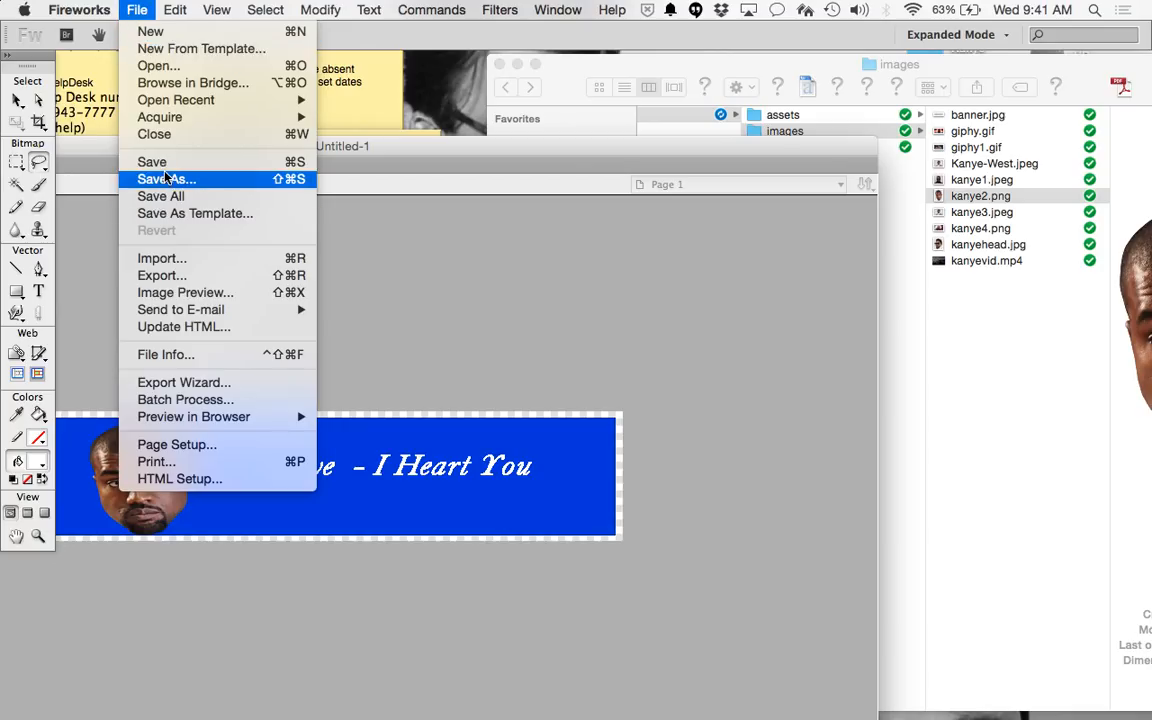
left_click(167, 274)
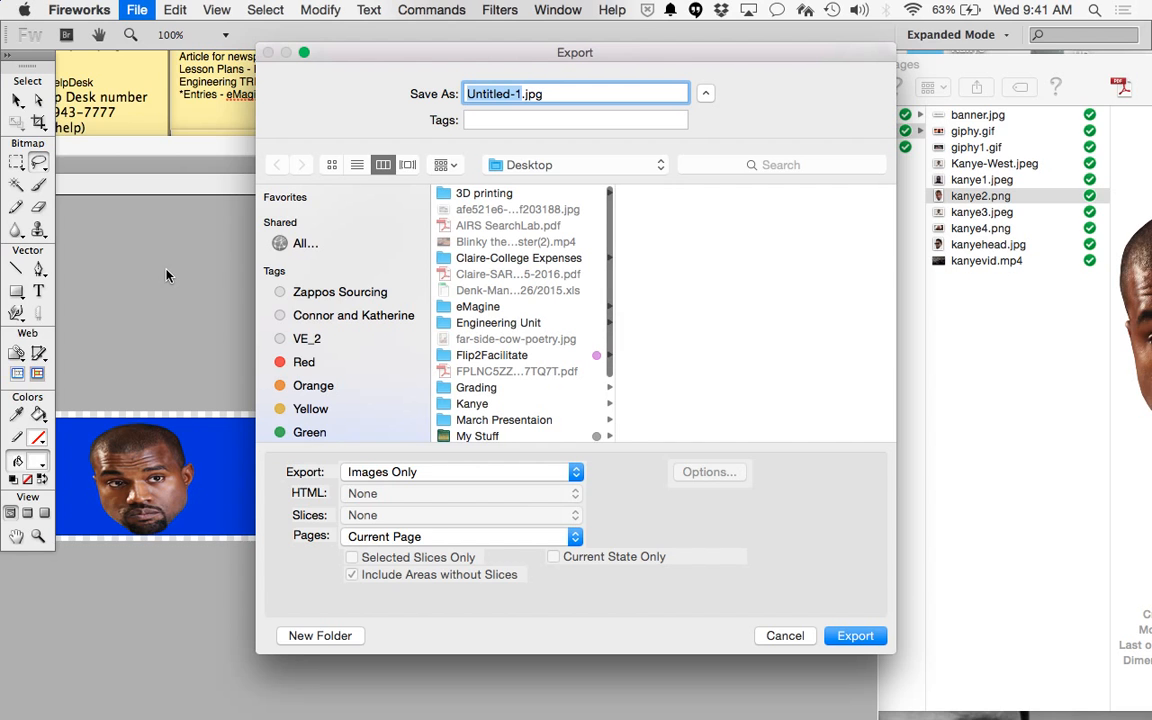
left_click(475, 482)
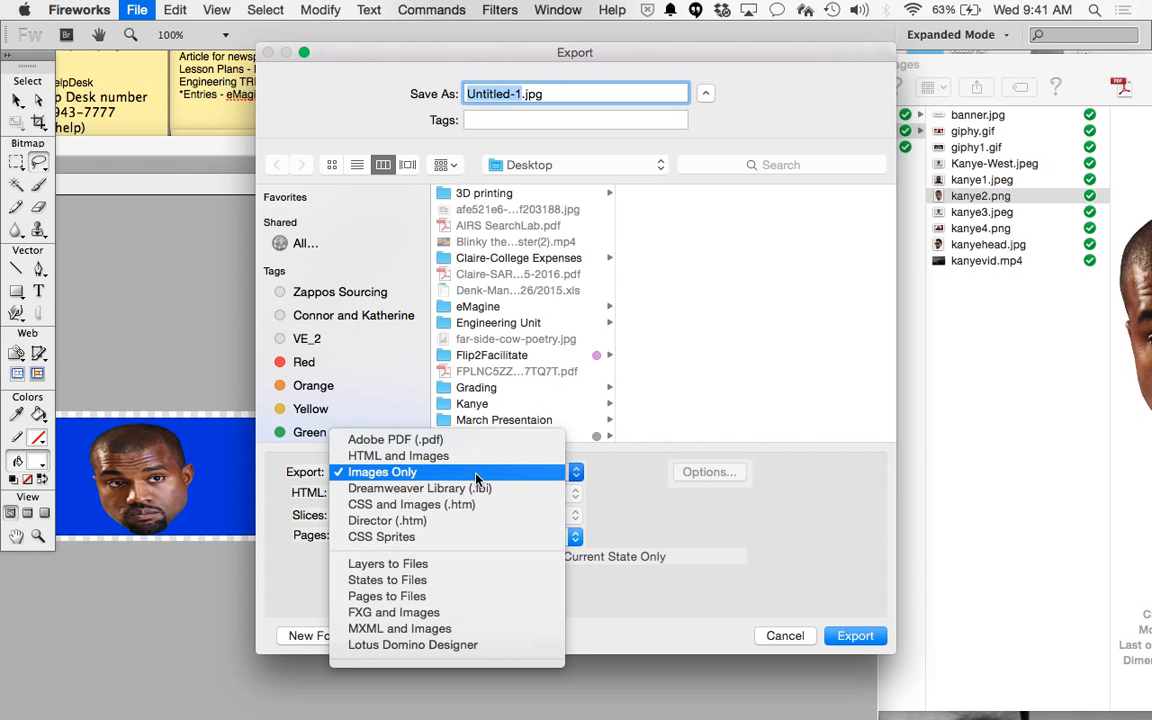
left_click(476, 476)
left_click(798, 637)
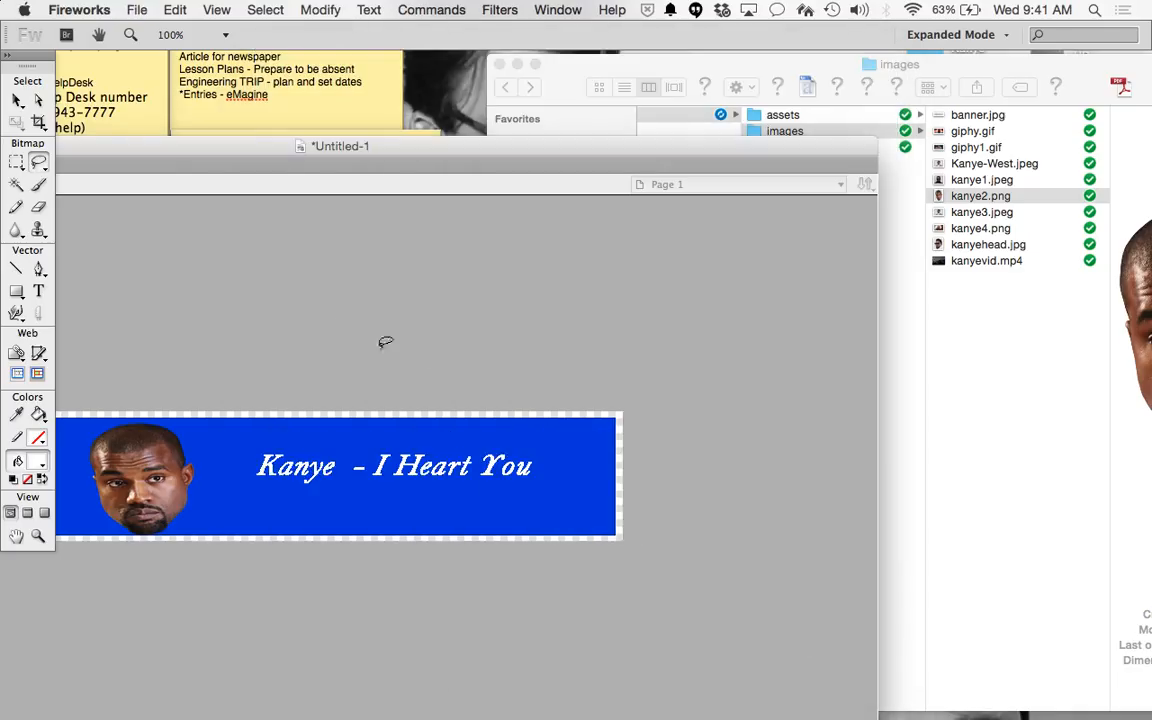
- Set up a JPEG save of the banner as banner.jpg in the images folder, and cancel it
left_click(125, 9)
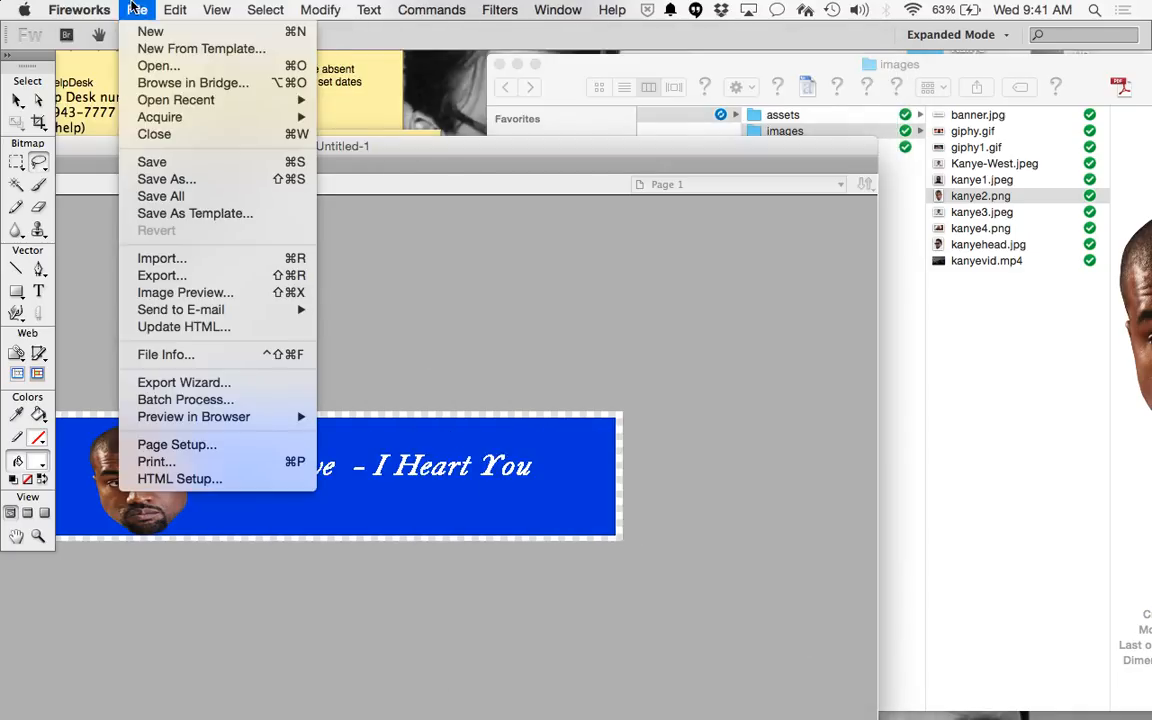
left_click(157, 180)
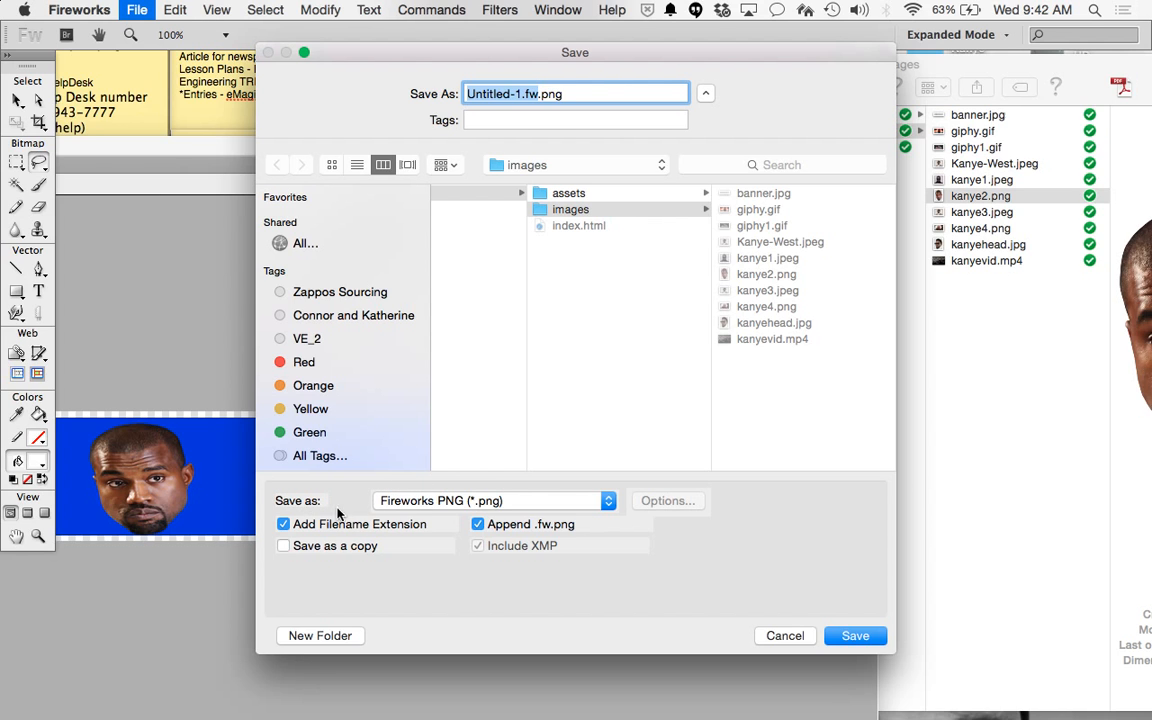
left_click(523, 500)
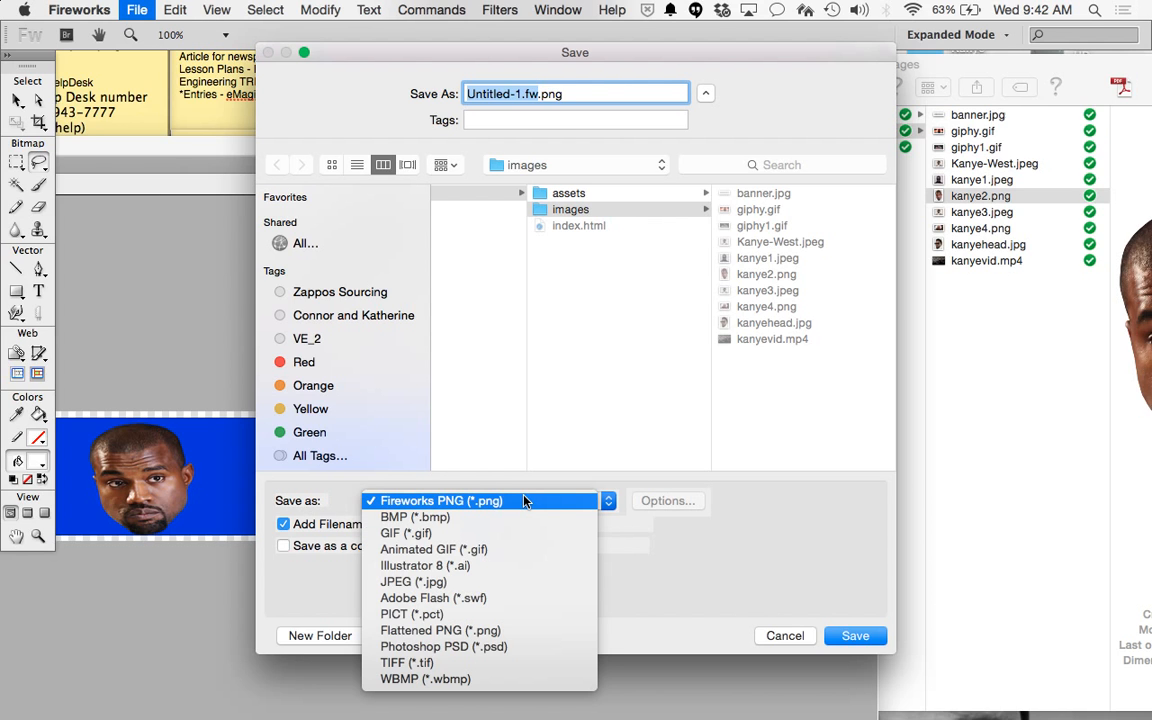
left_click(516, 585)
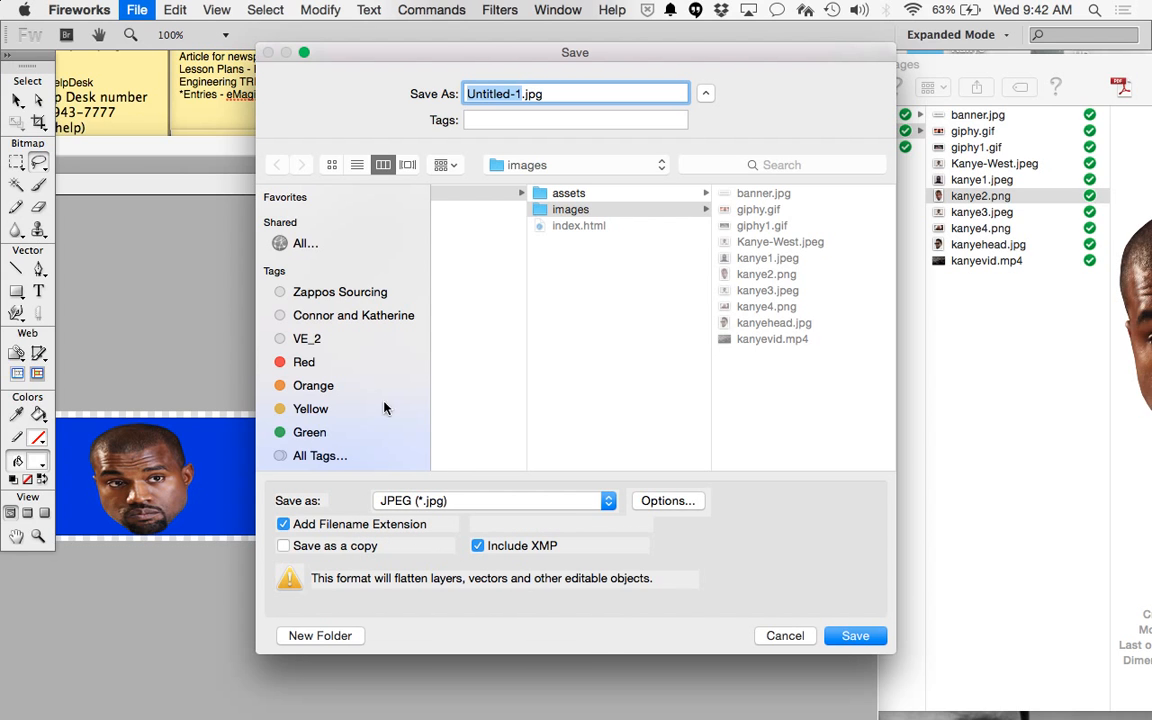
type("banner")
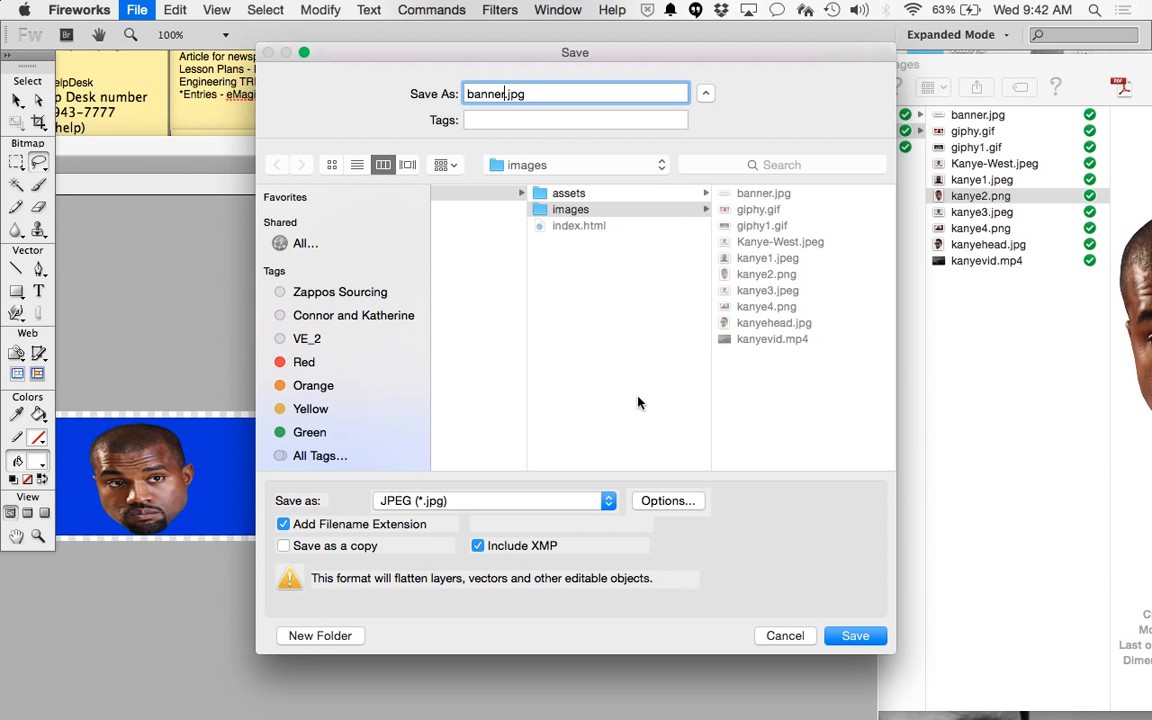
left_click(548, 167)
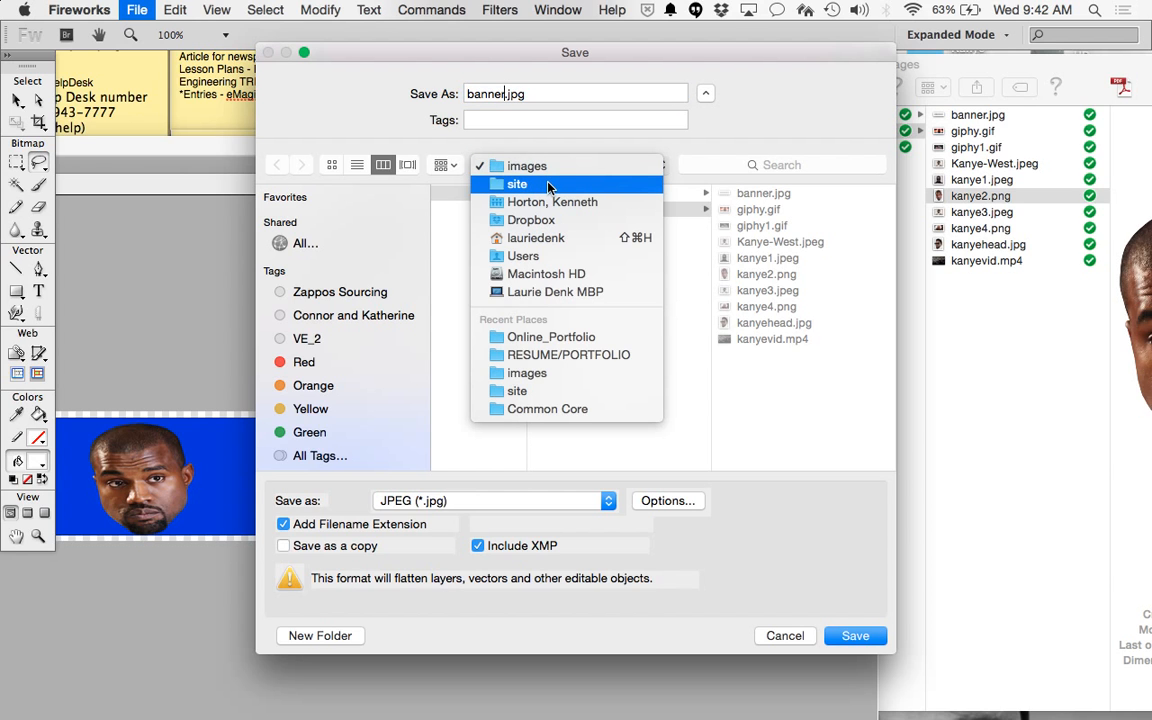
left_click(547, 168)
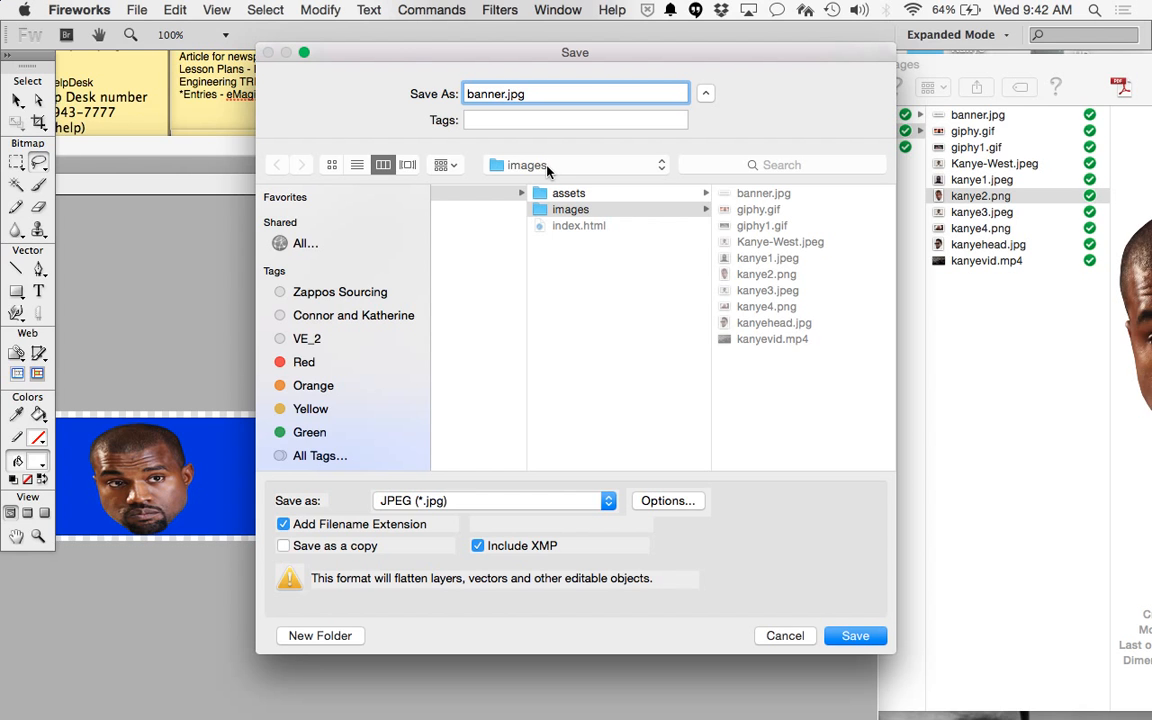
left_click(785, 636)
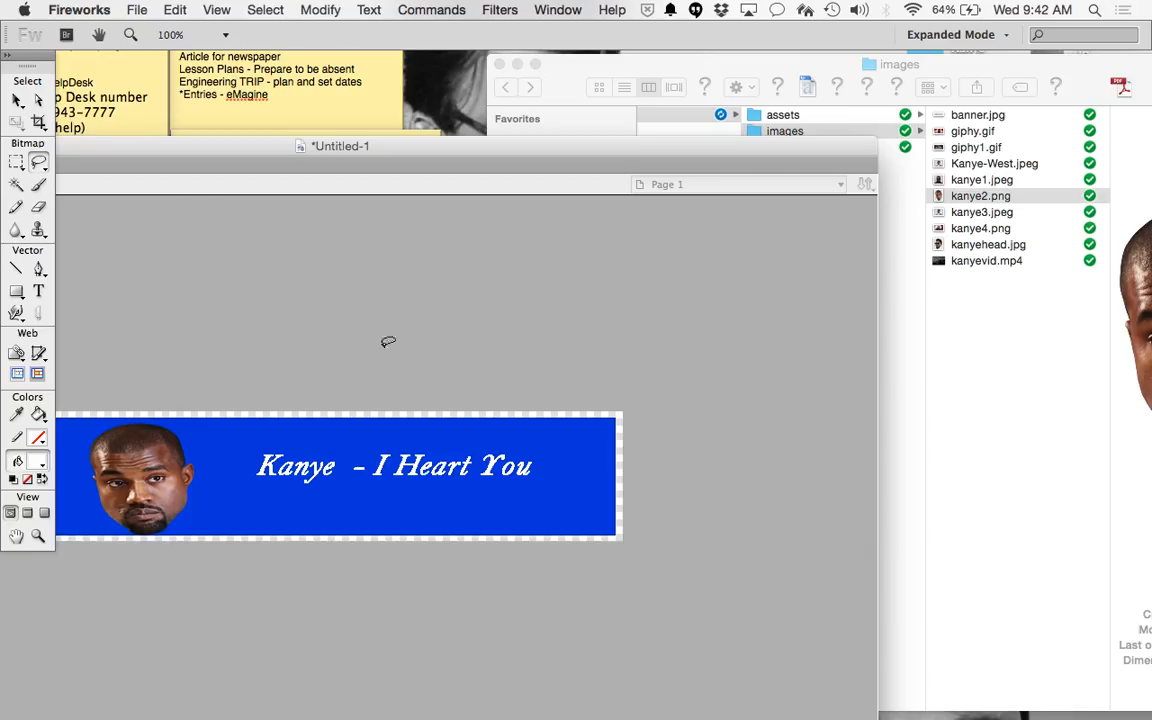
- Reposition the document window to show the whole banner, and quit the application without saving the changes to Untitled-1
left_click_drag(171, 155, 381, 133)
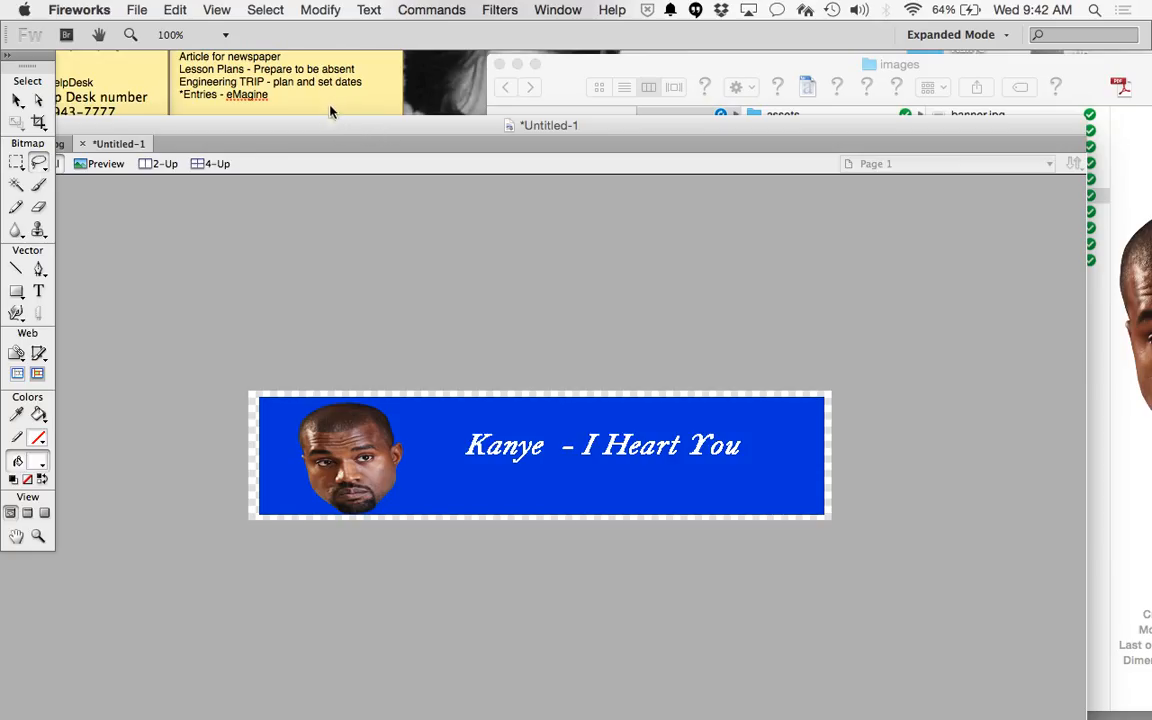
double_click(300, 126)
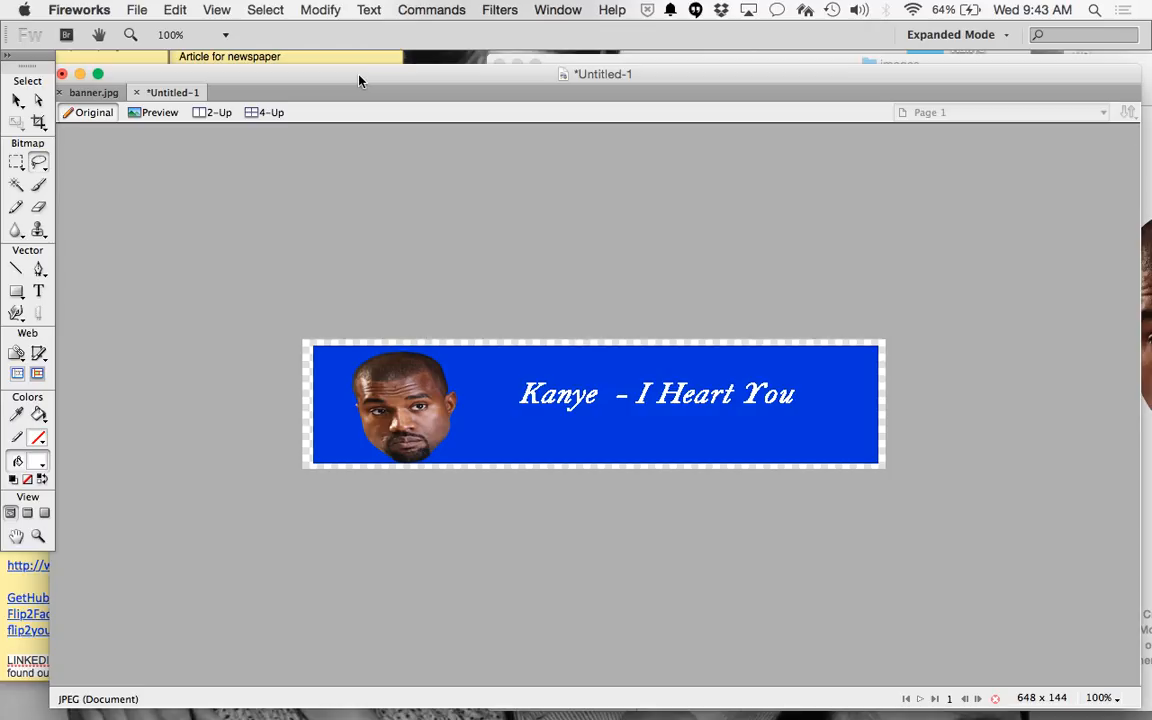
left_click(94, 10)
left_click(108, 211)
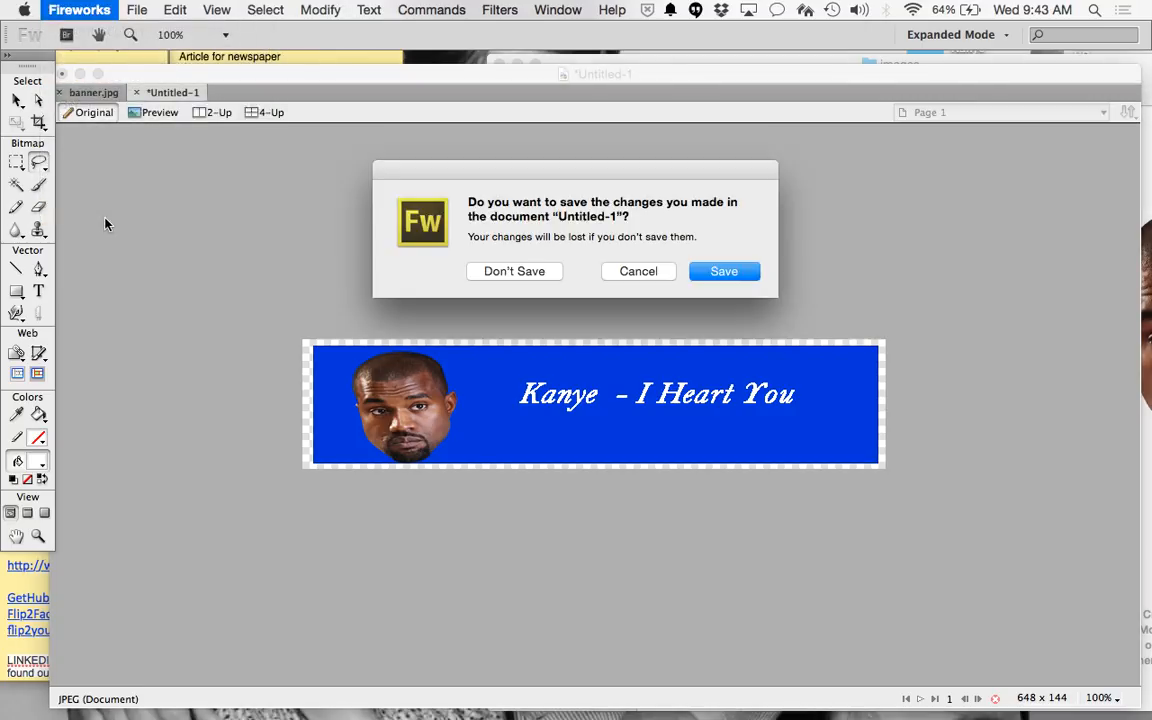
left_click(501, 272)
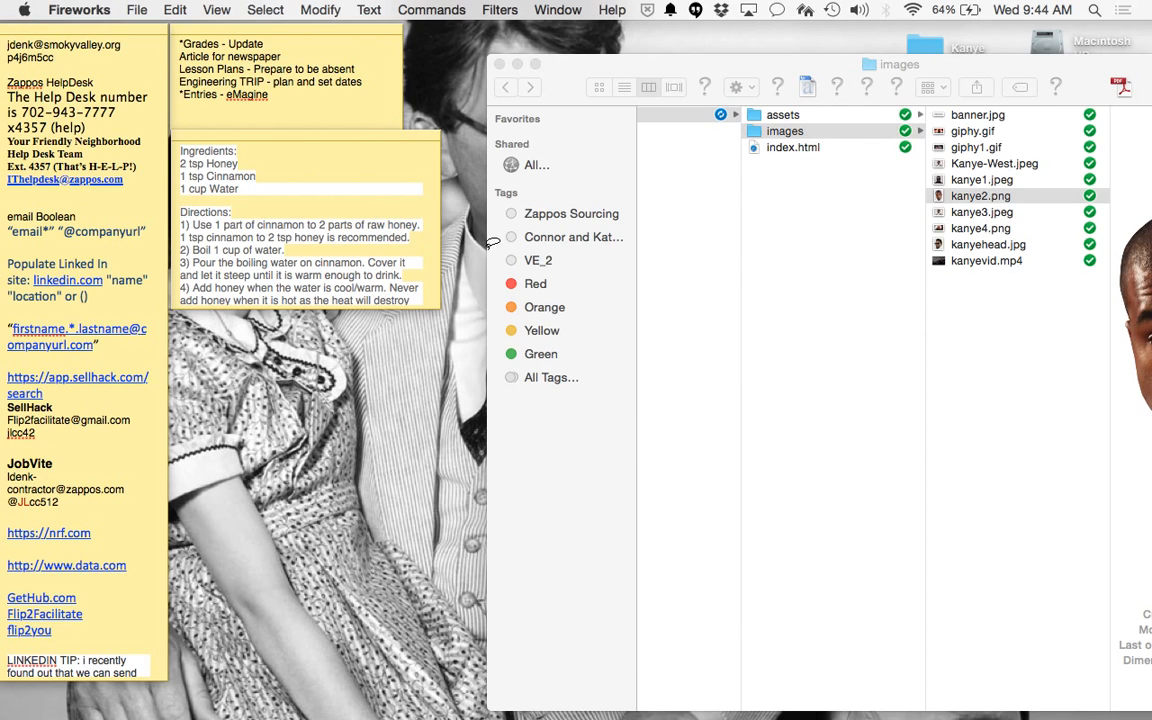